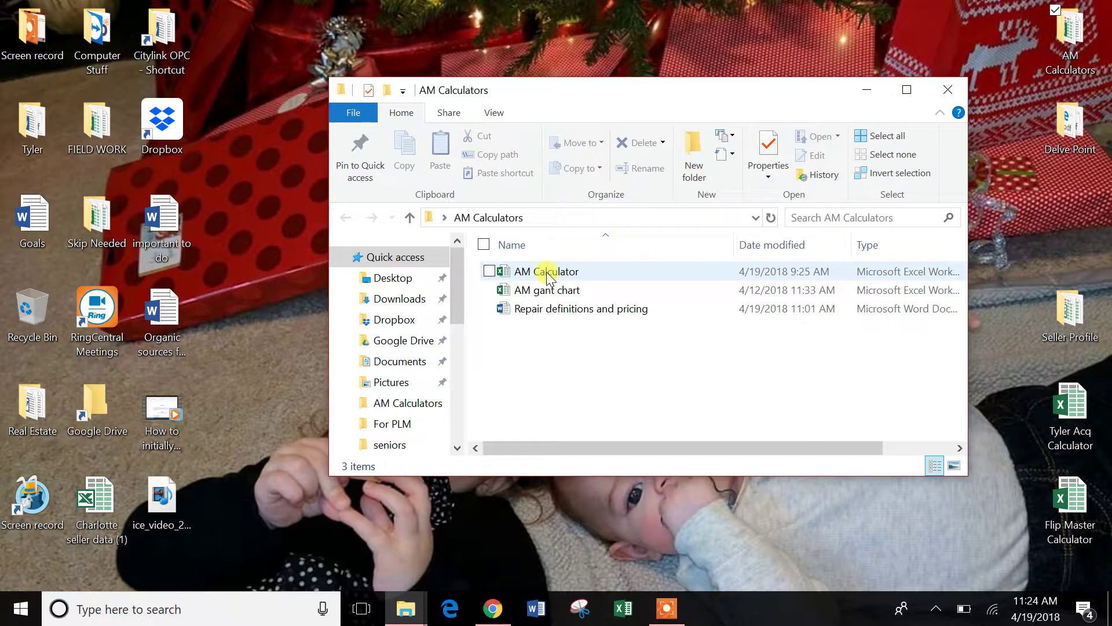
Open the AM Calculator workbook and widen the sheet tab area until every worksheet name is visible.
double_click(548, 272)
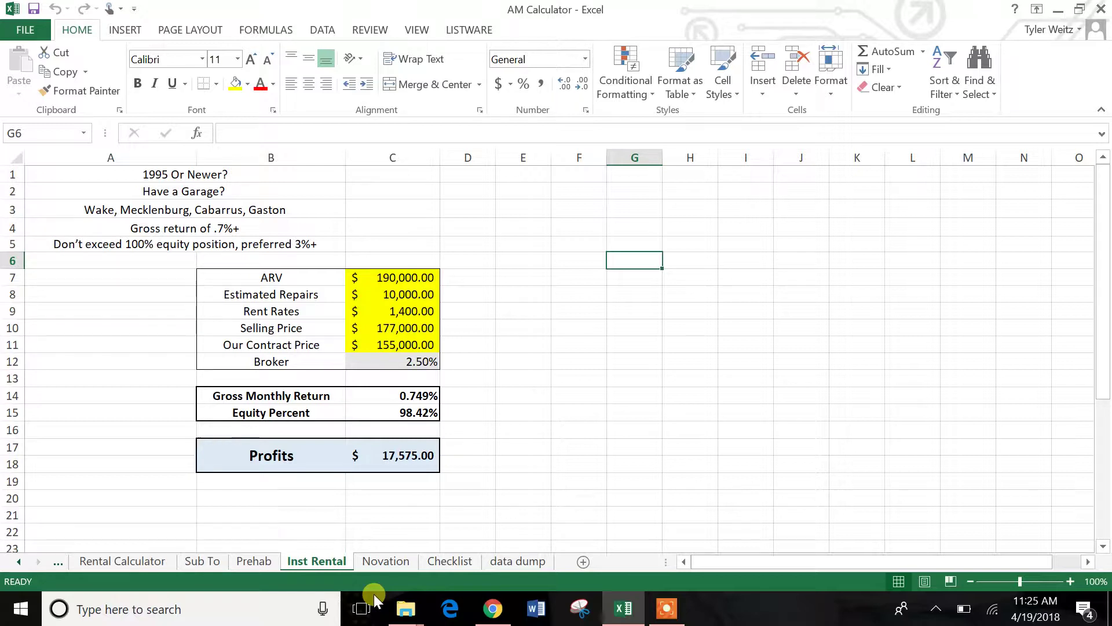
click(21, 562)
click(21, 562)
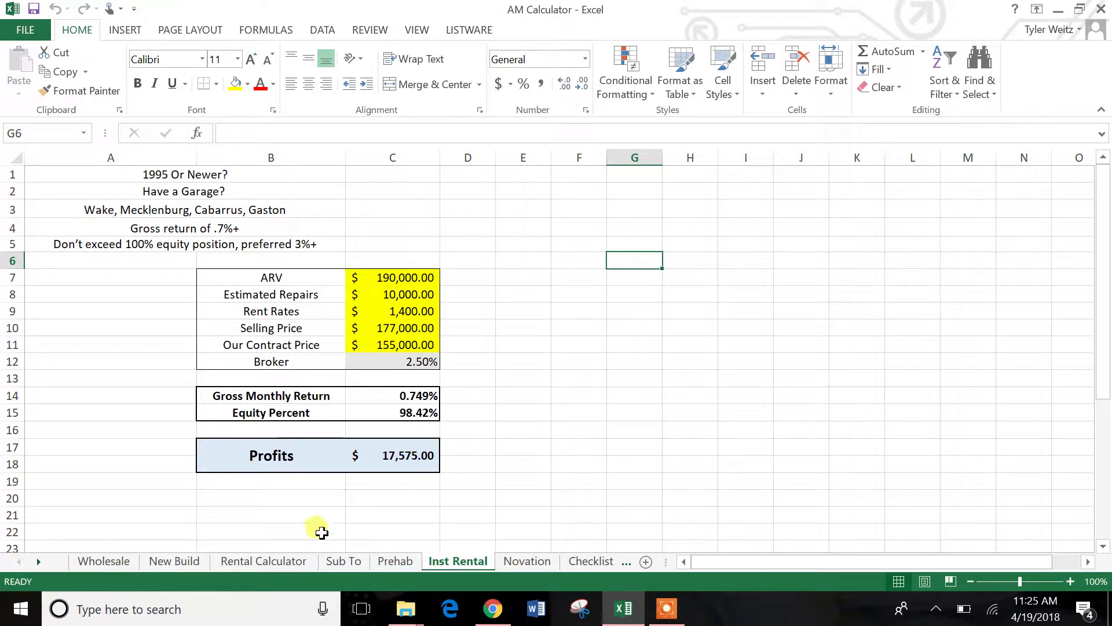
drag(670, 567, 751, 562)
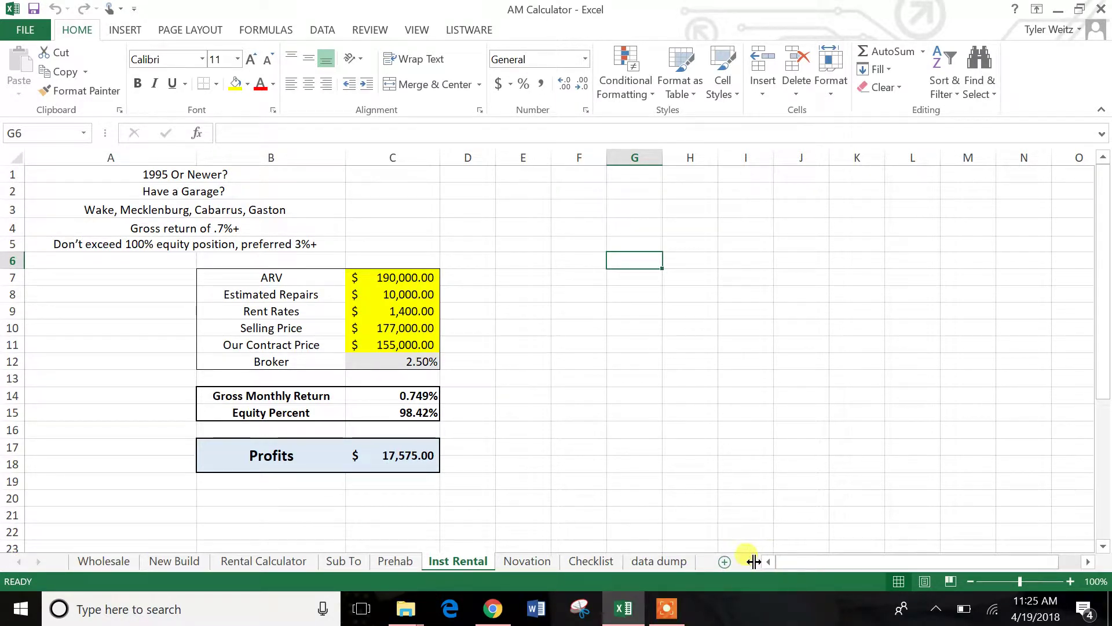
Set the Annual Tax Amount on the New Build sheet to 1000.
click(119, 561)
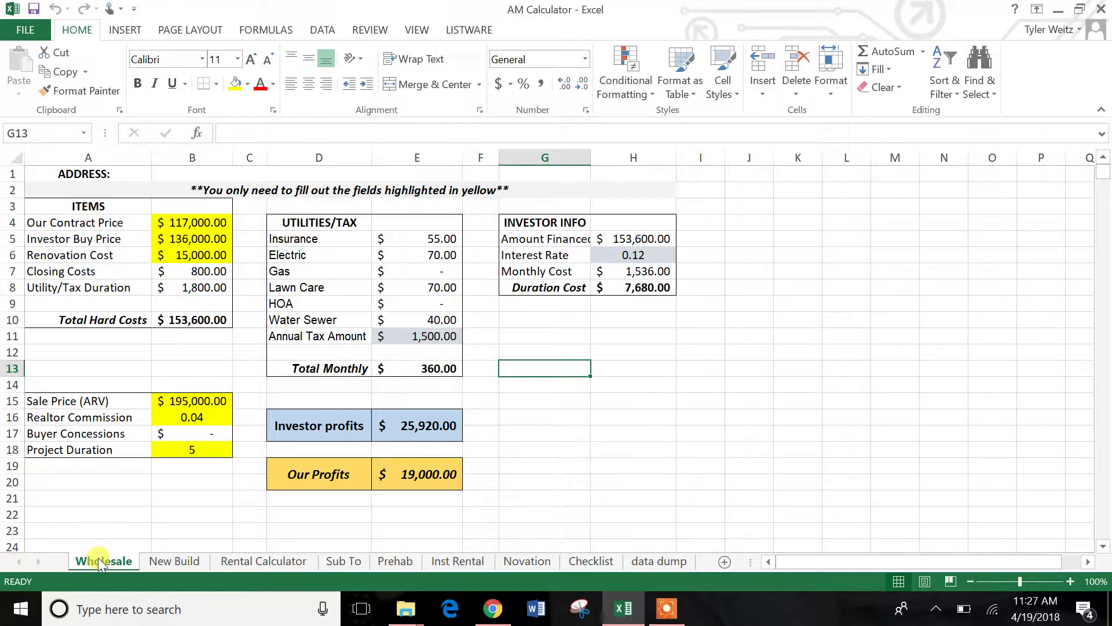
click(174, 562)
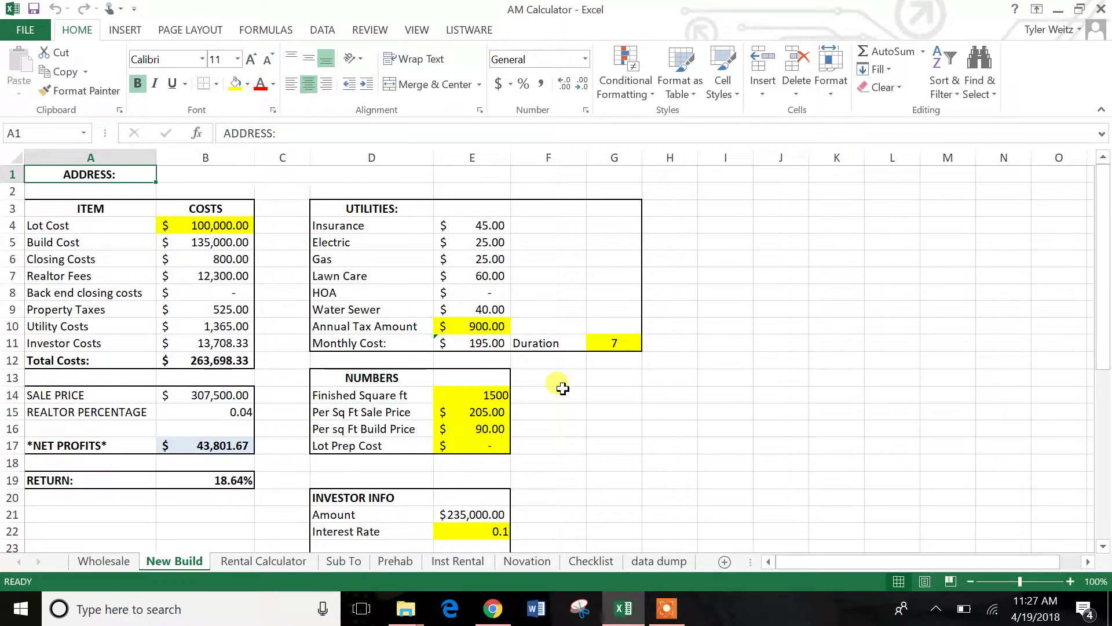
click(495, 325)
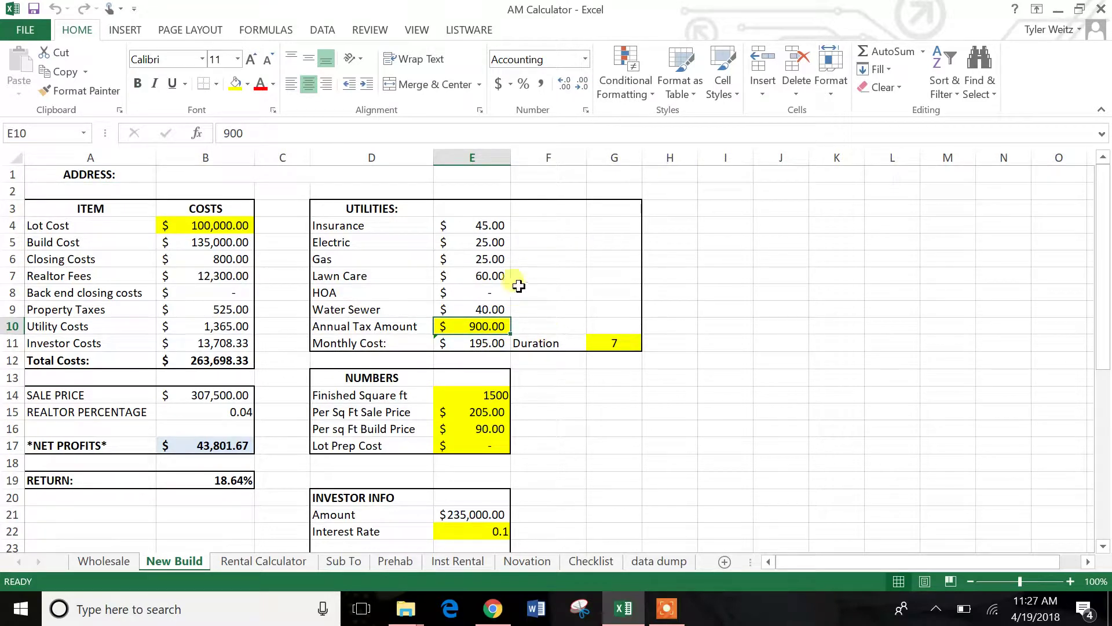
text(1000)
key(Return)
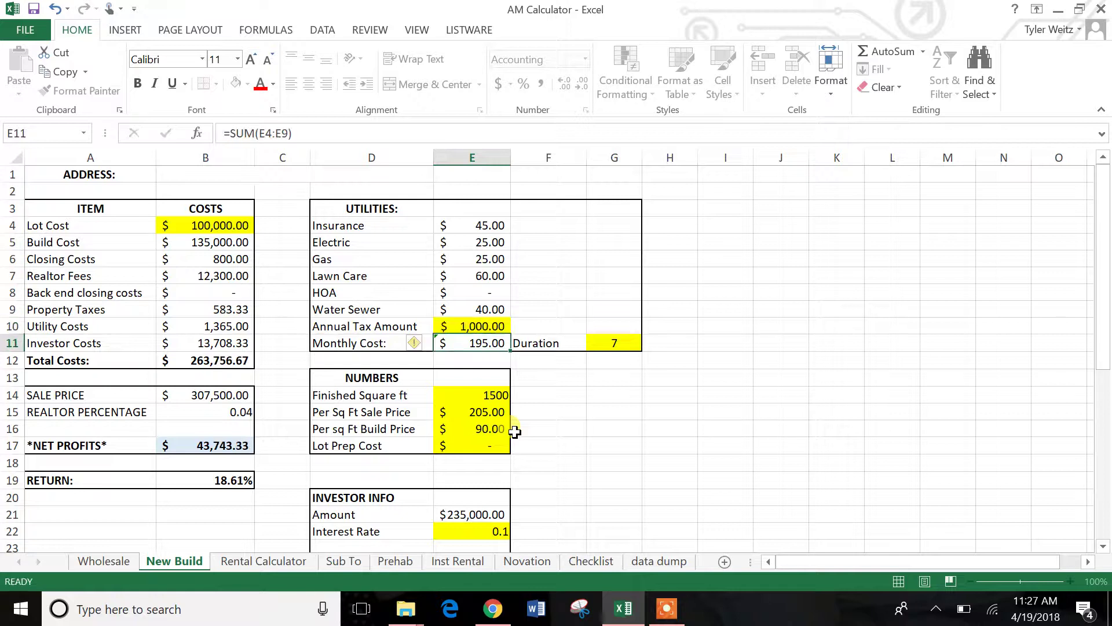
Remove the yellow fill from the Annual Tax Amount cell and save the workbook.
click(473, 326)
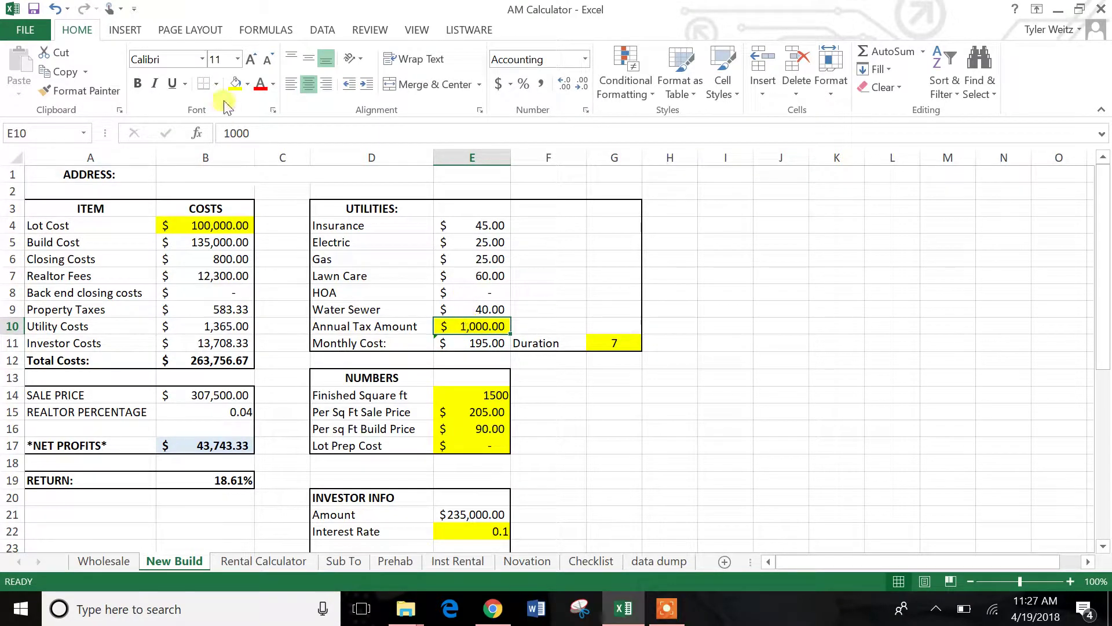
click(247, 84)
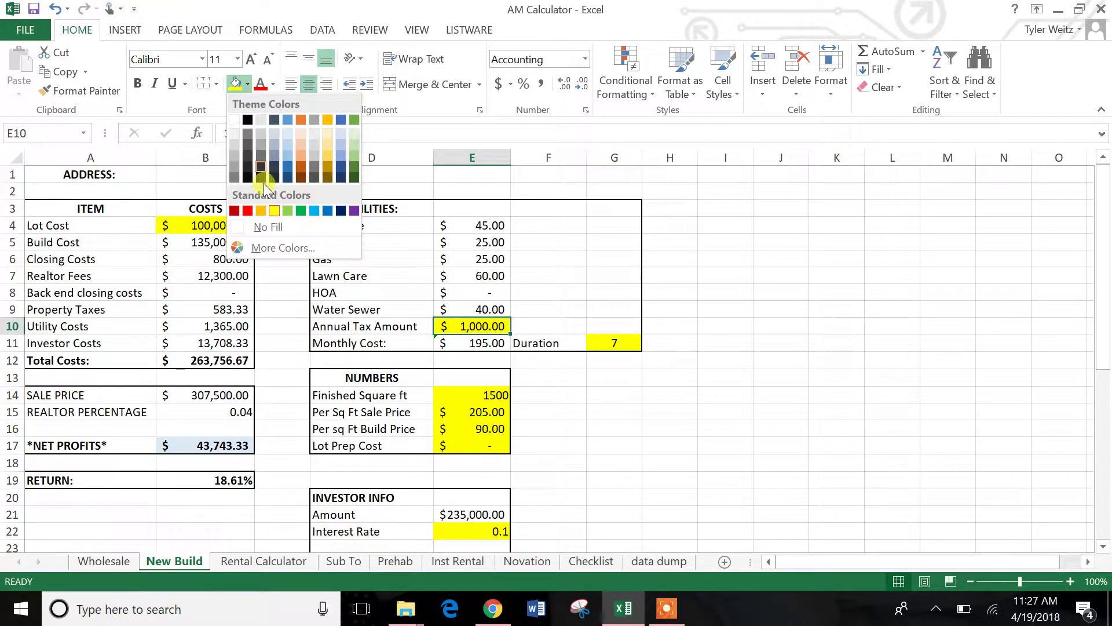
click(266, 226)
click(35, 9)
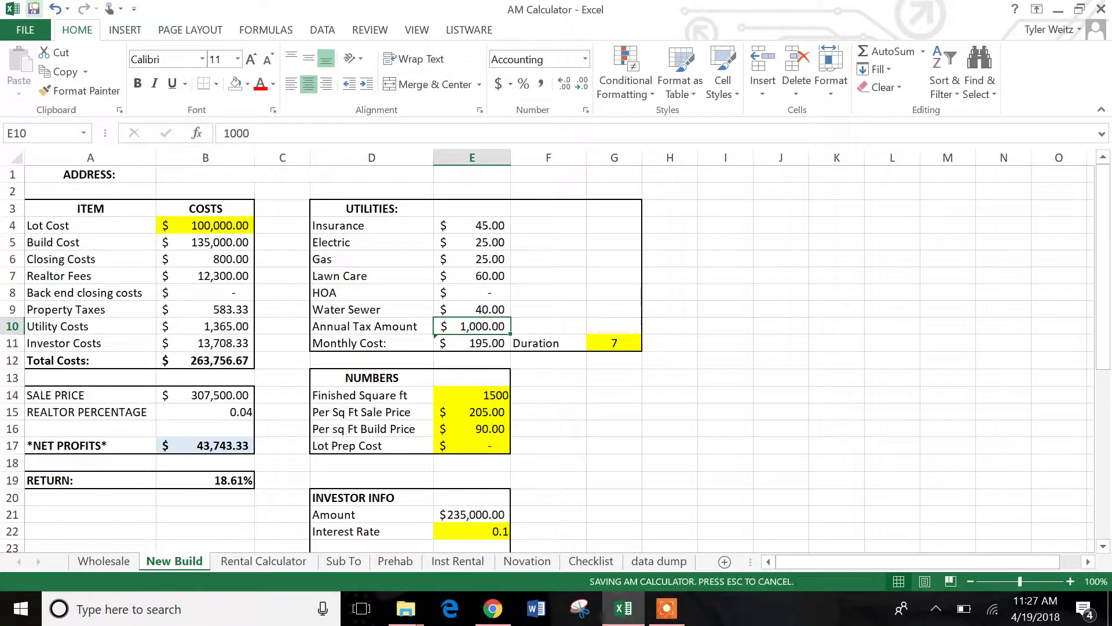
click(278, 360)
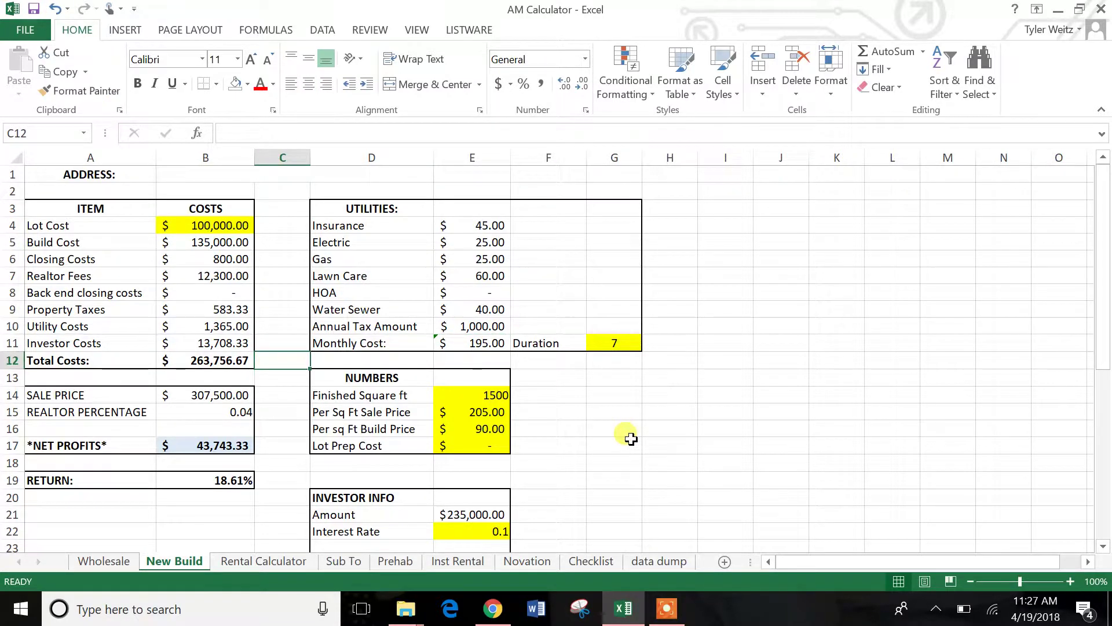
click(629, 439)
scroll(631, 440, down, 1)
scroll(631, 440, up, 1)
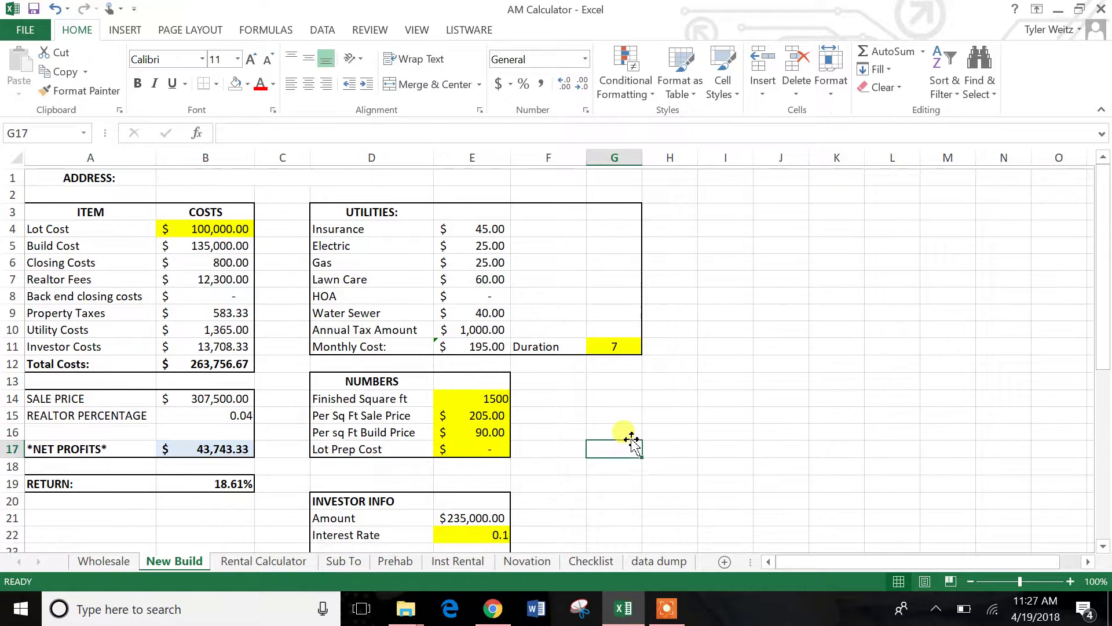
Look through the Rental Calculator, Sub To and Prehab sheets.
click(243, 560)
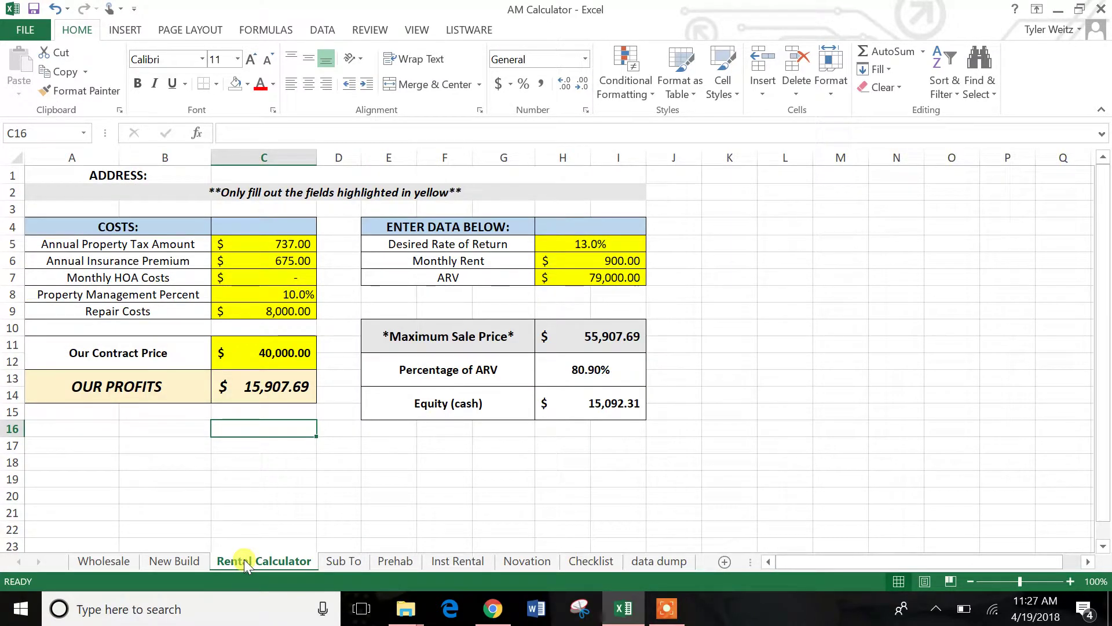
click(337, 569)
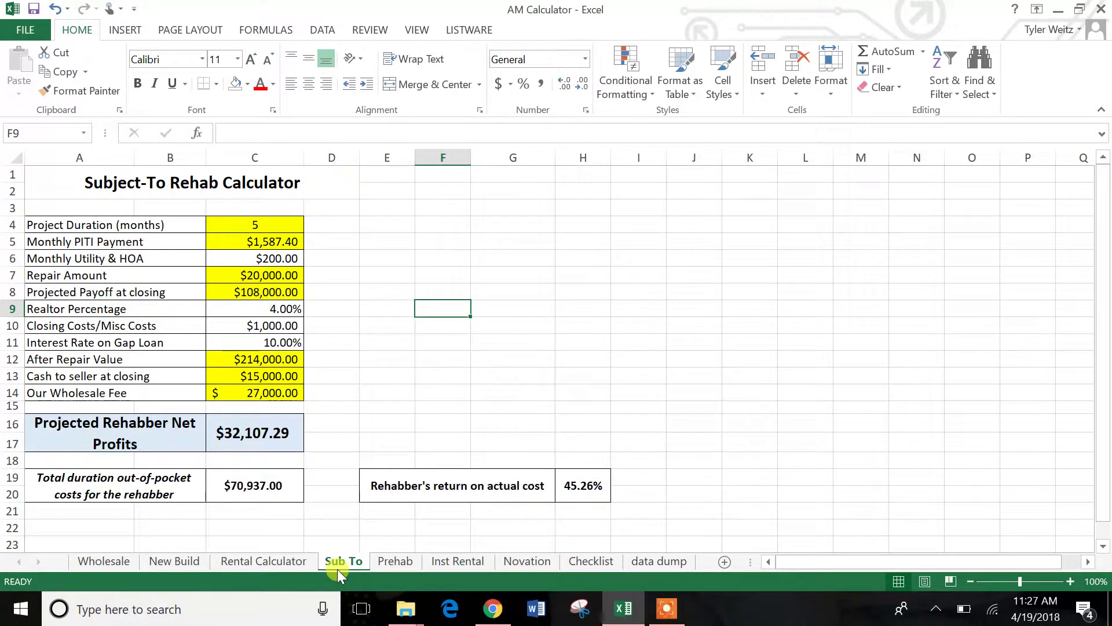
click(392, 561)
Delete the "ADDRESS:" label from cell A1 of the Wholesale sheet.
click(92, 562)
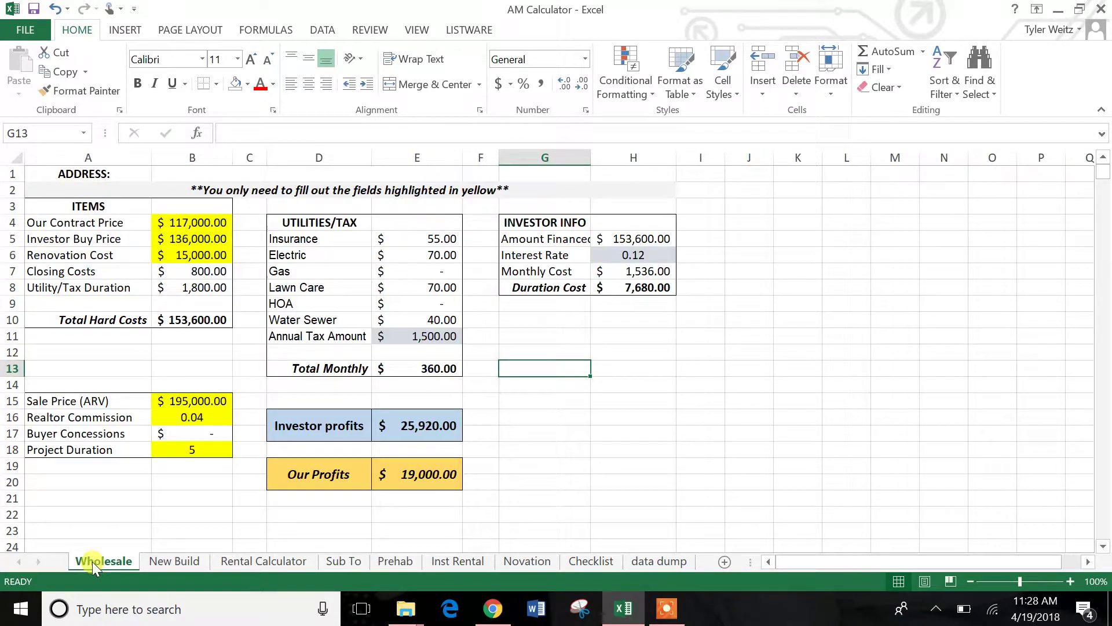
click(603, 433)
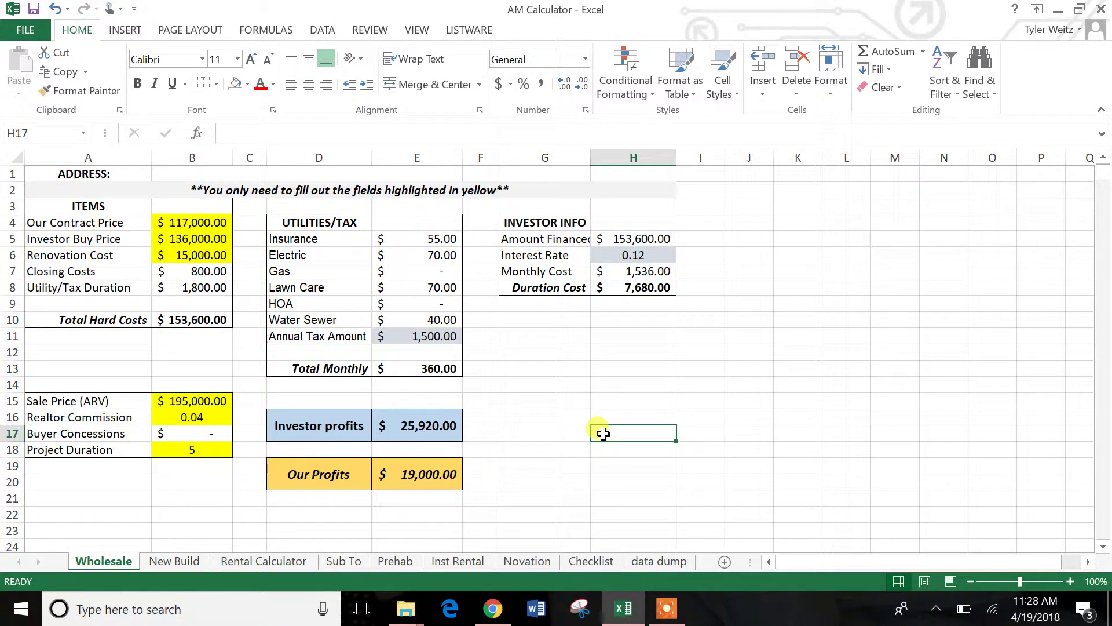
click(118, 172)
key(BackSpace)
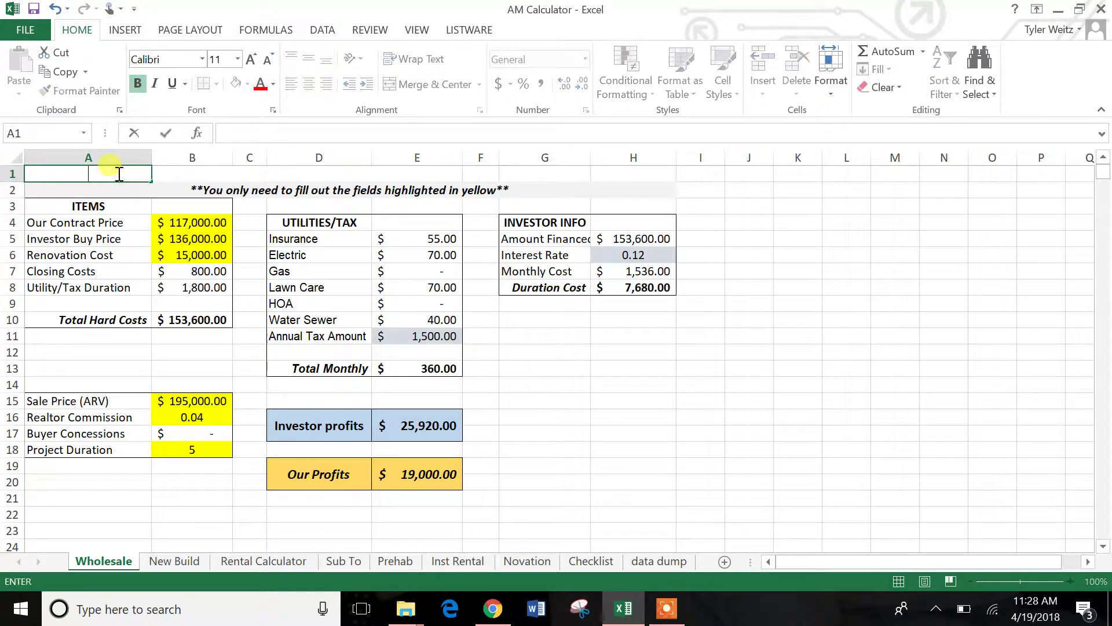
Enter the bold heading "THIS IS FOR A FIX AND FLIP" in merged cell B1 and save the workbook.
click(179, 173)
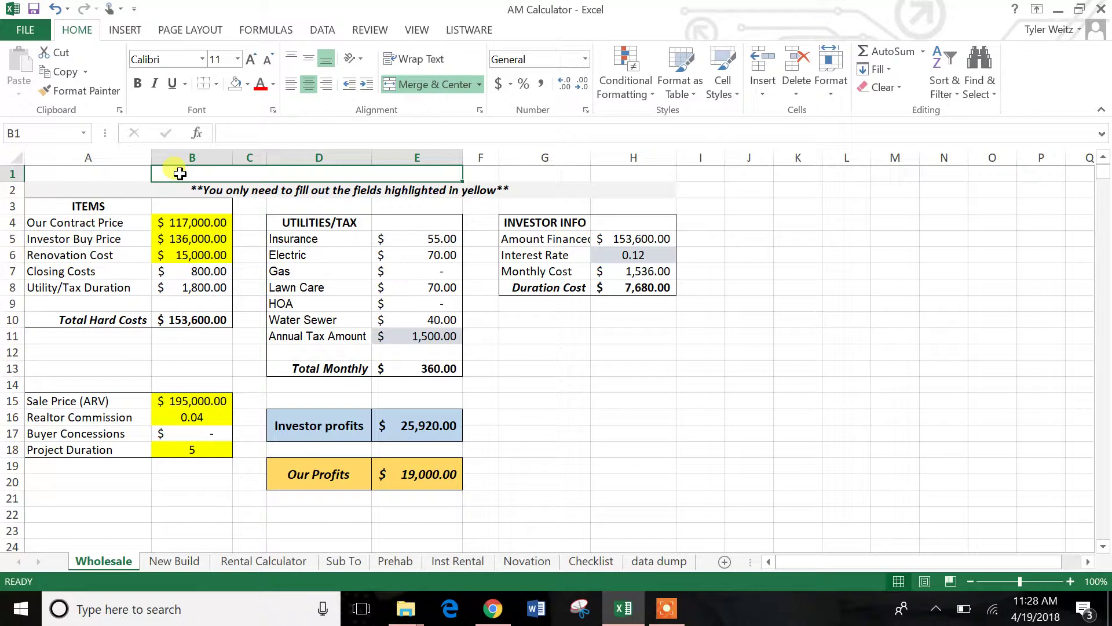
text(THIS)
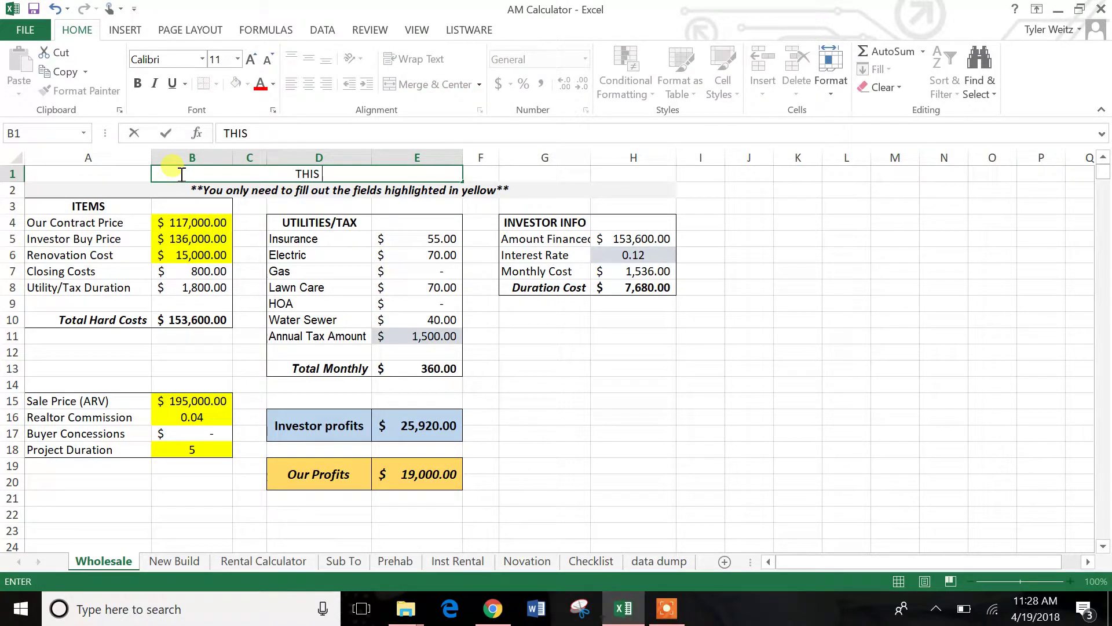
text( IS FOR A FIX AN)
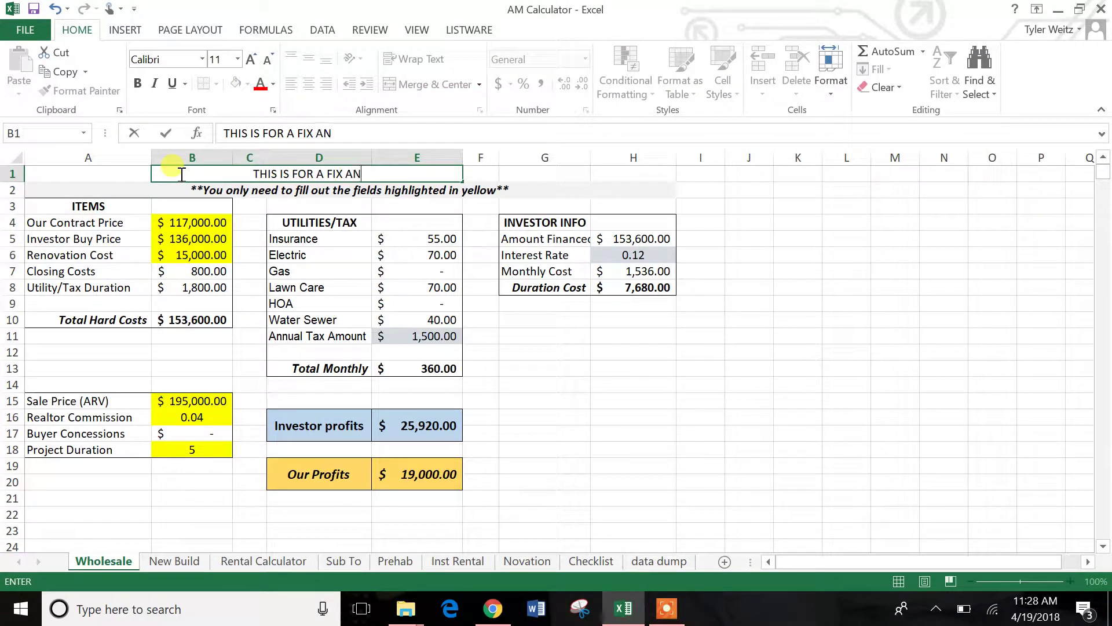
text(D FLIP)
click(100, 175)
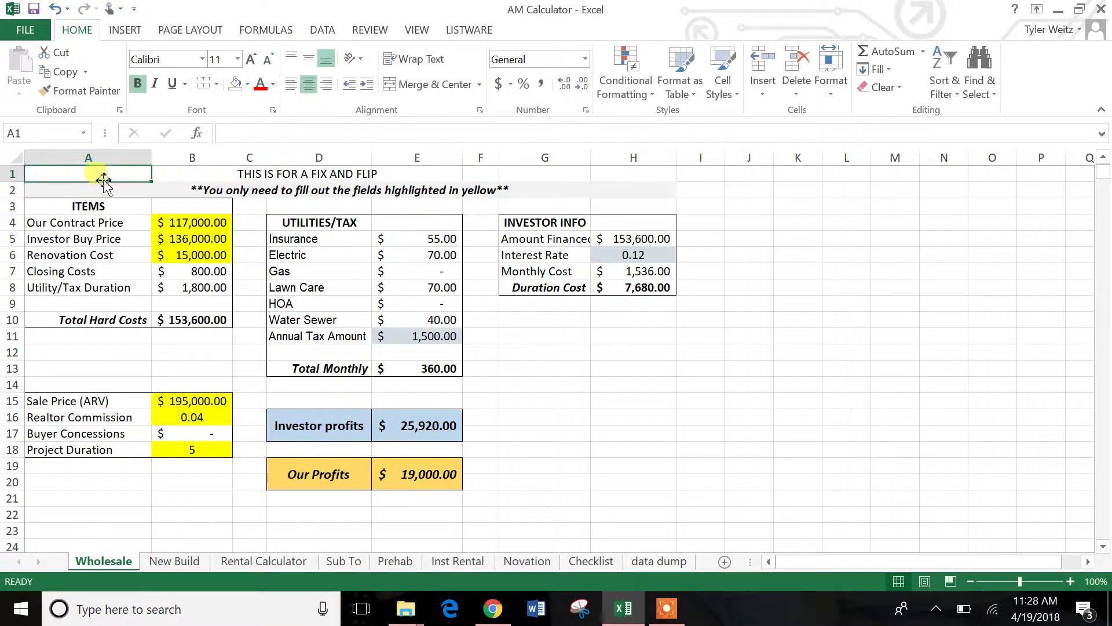
click(278, 177)
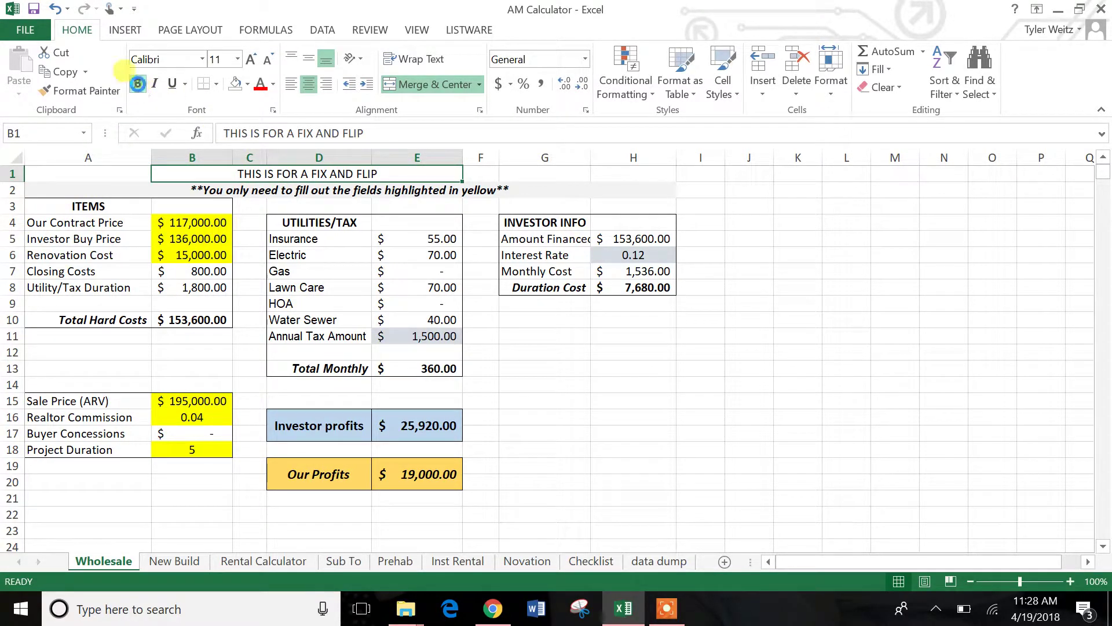
key(ctrl+b)
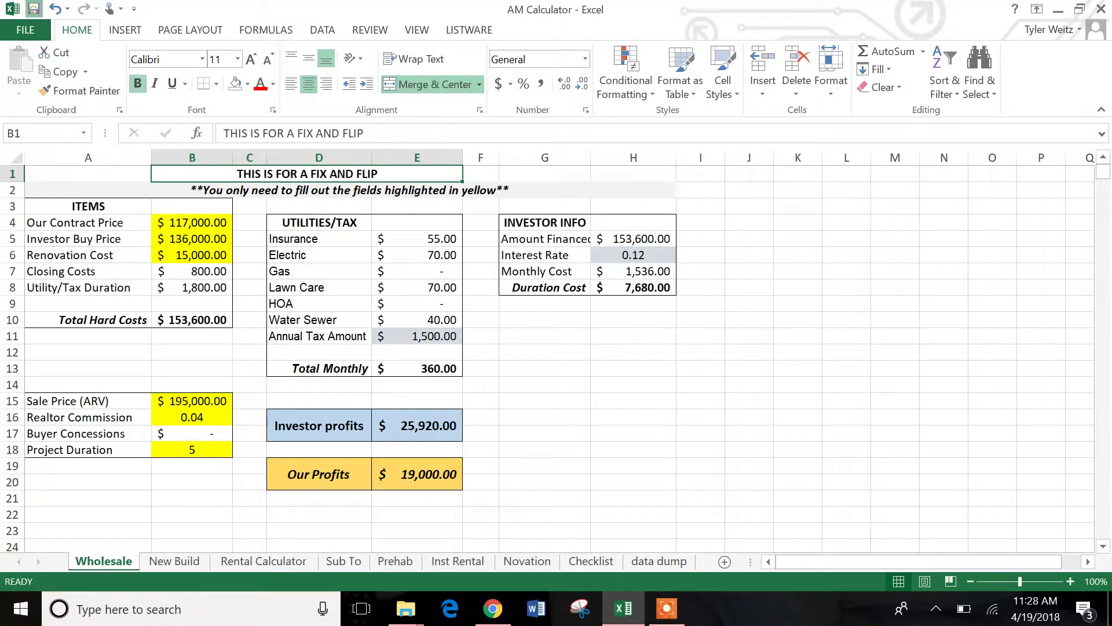
click(592, 462)
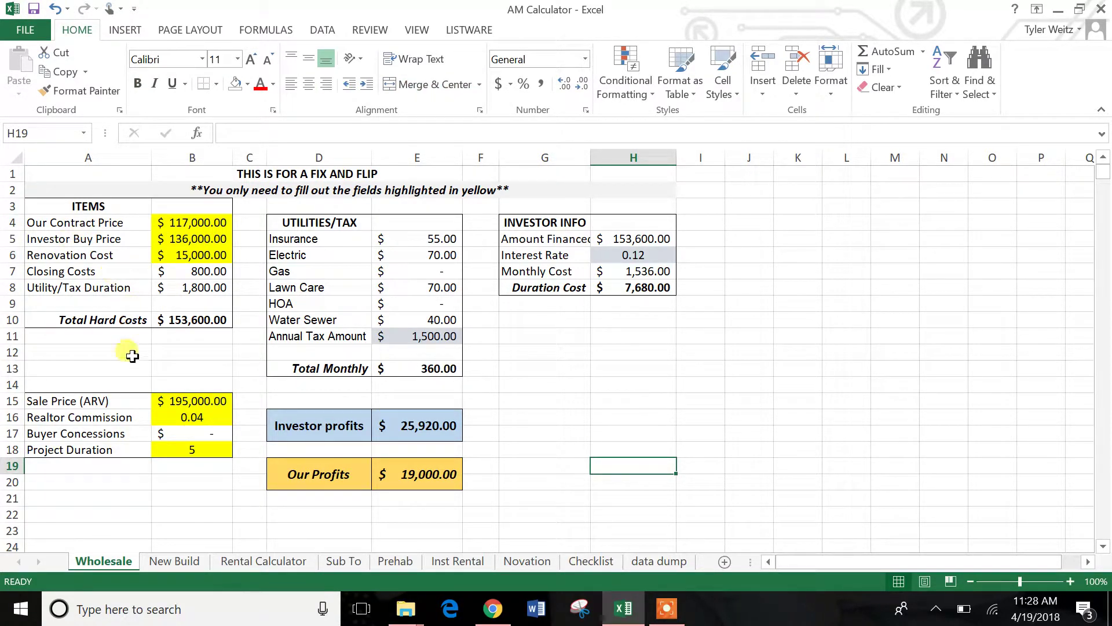
Review the Wholesale sheet's sale price, renovation cost, investor buy price, contract price and project duration fields.
click(195, 401)
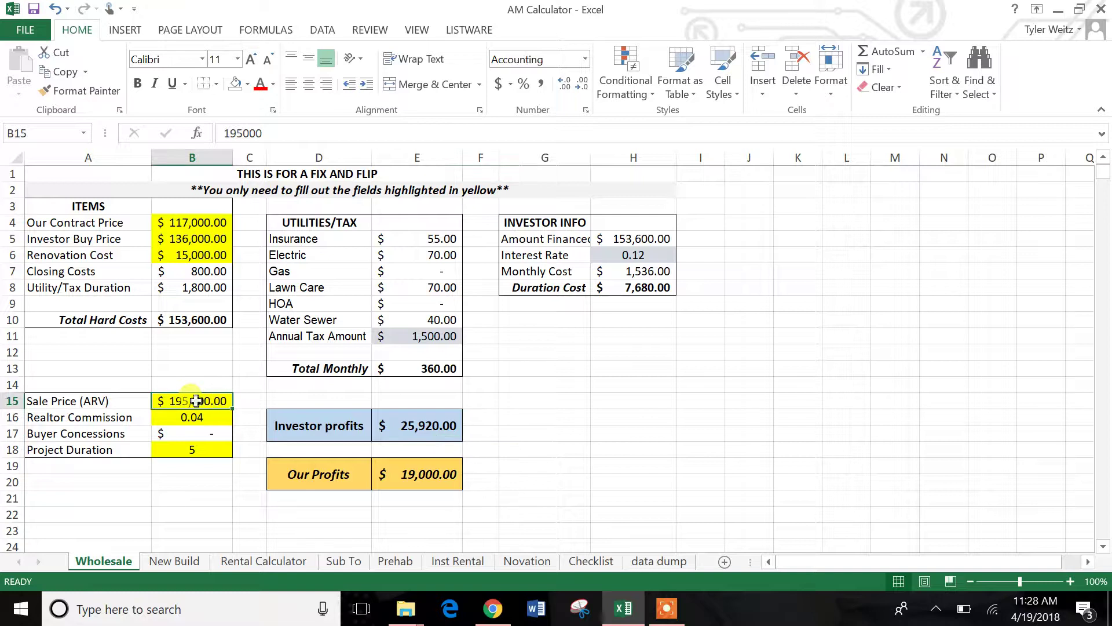
click(199, 254)
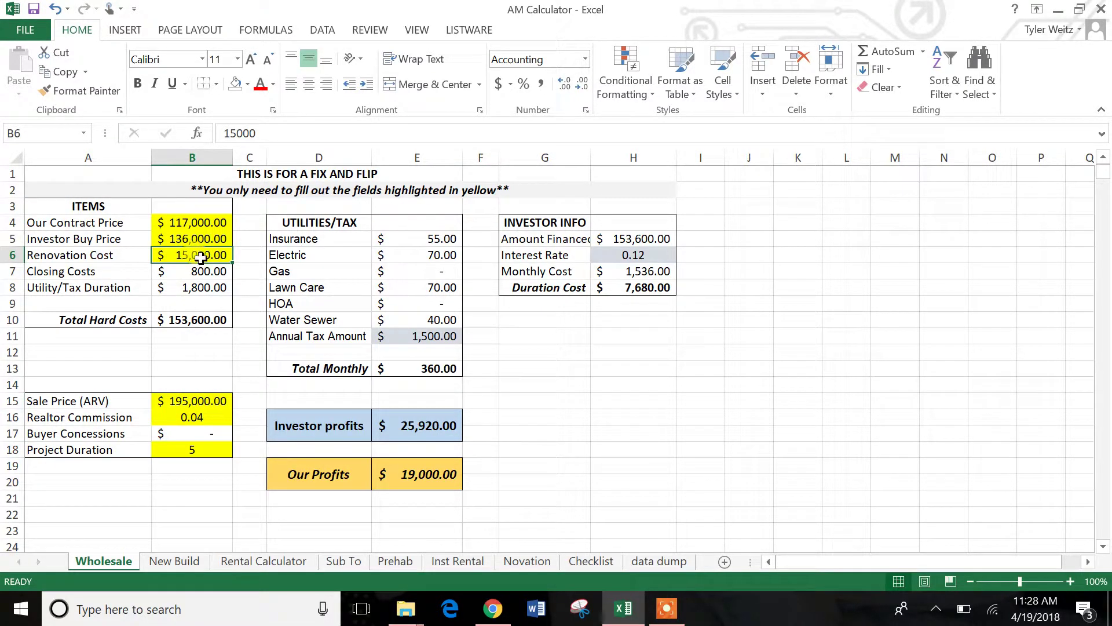
click(179, 239)
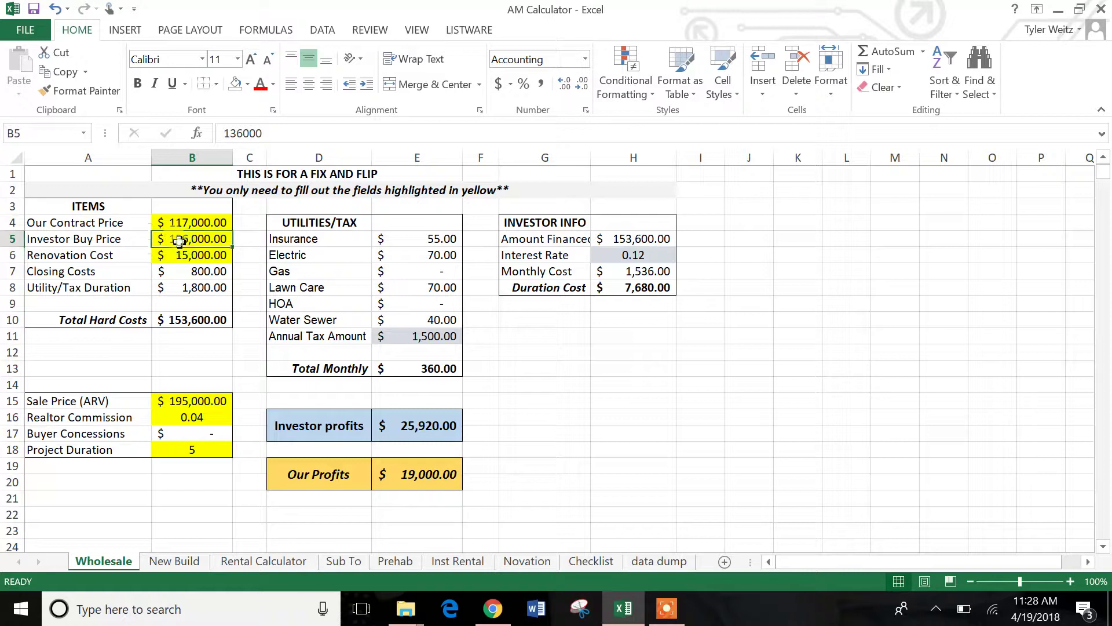
click(196, 224)
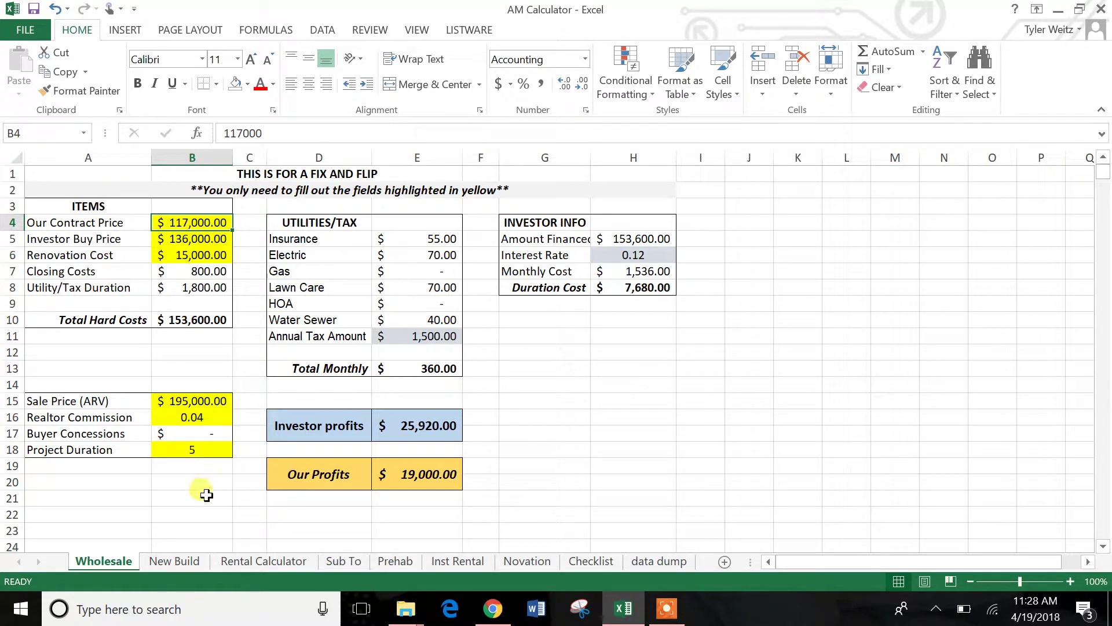
click(191, 451)
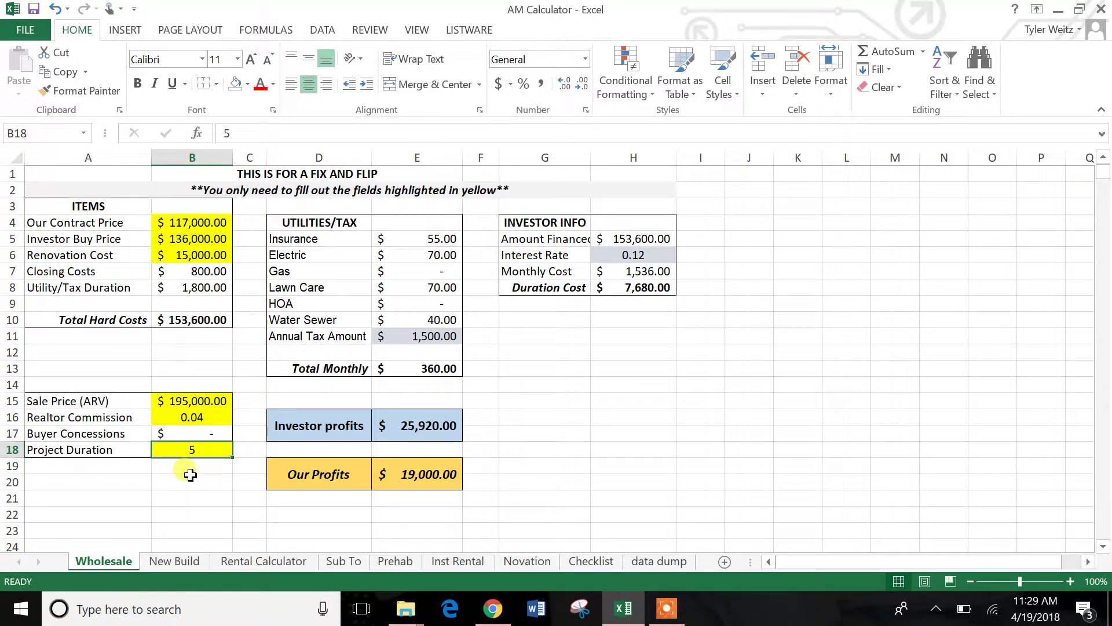
click(200, 222)
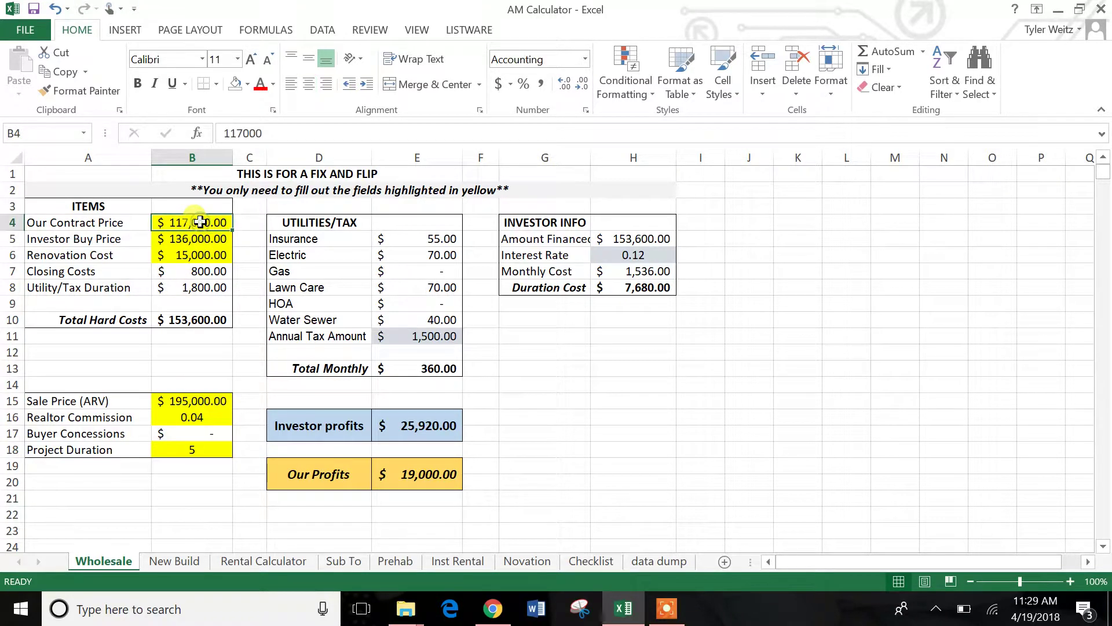
click(96, 238)
click(188, 241)
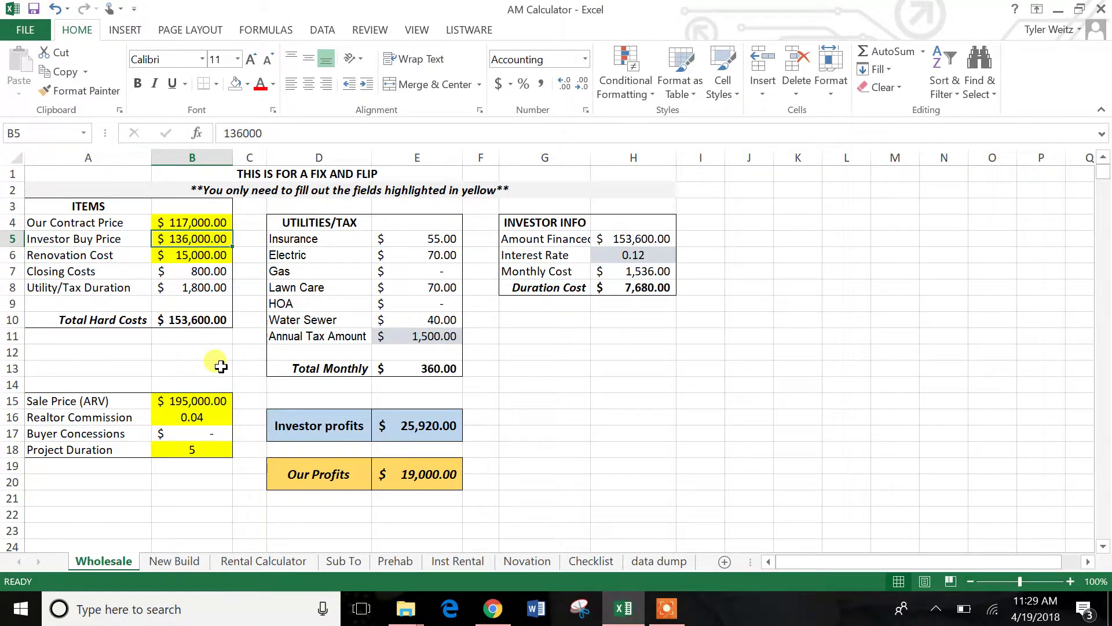
drag(220, 366, 243, 352)
click(554, 452)
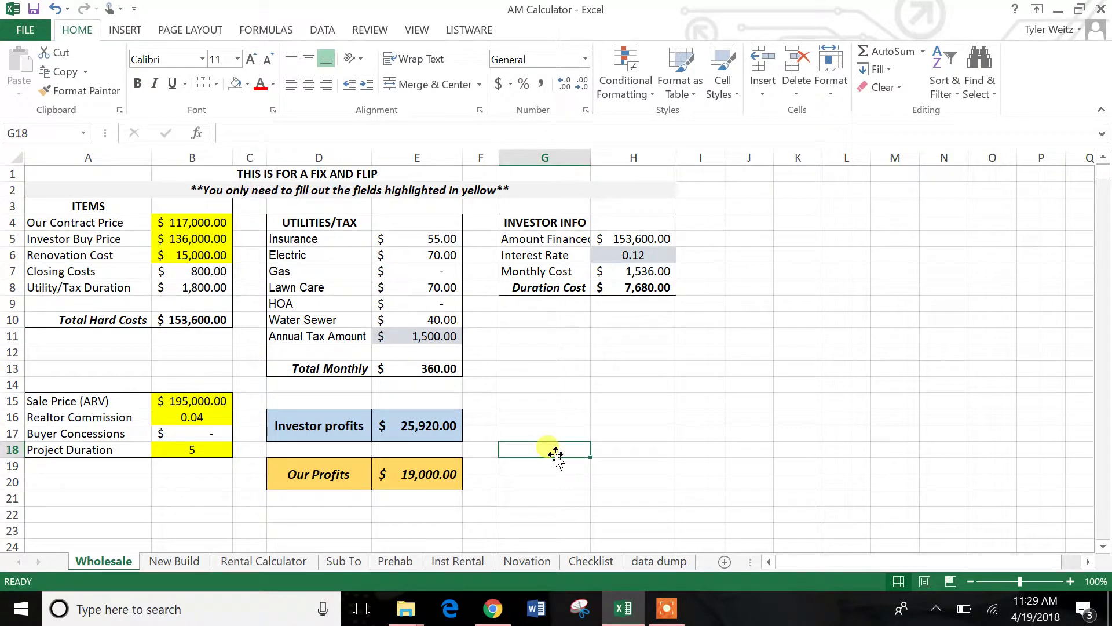
Minimize the calculator workbook and open the AM gant chart workbook from the AM Calculators folder.
click(1058, 9)
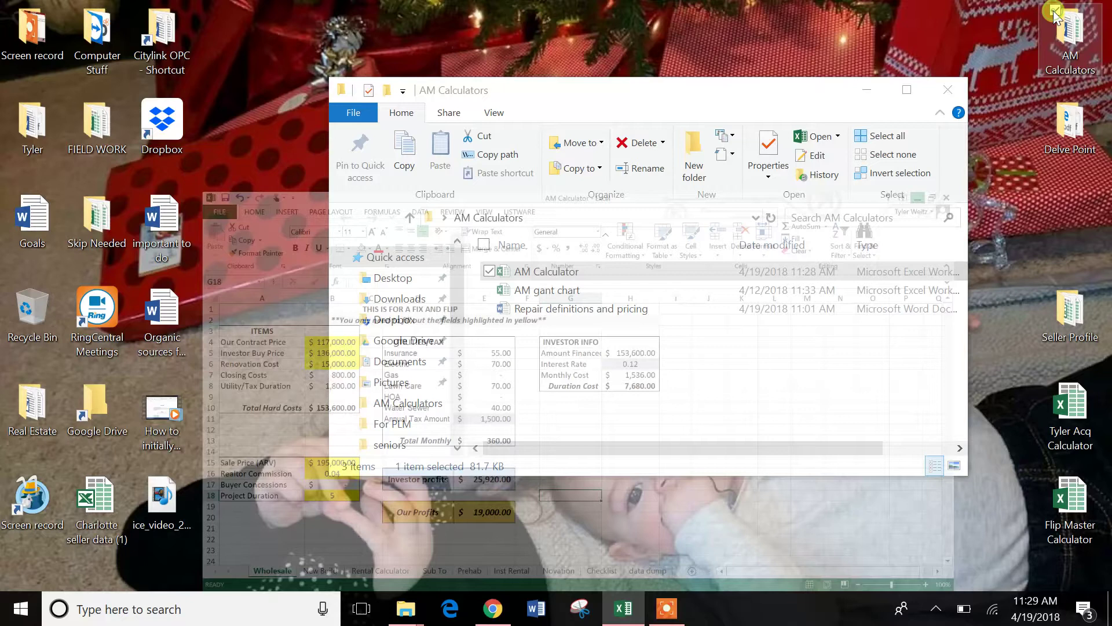
double_click(551, 290)
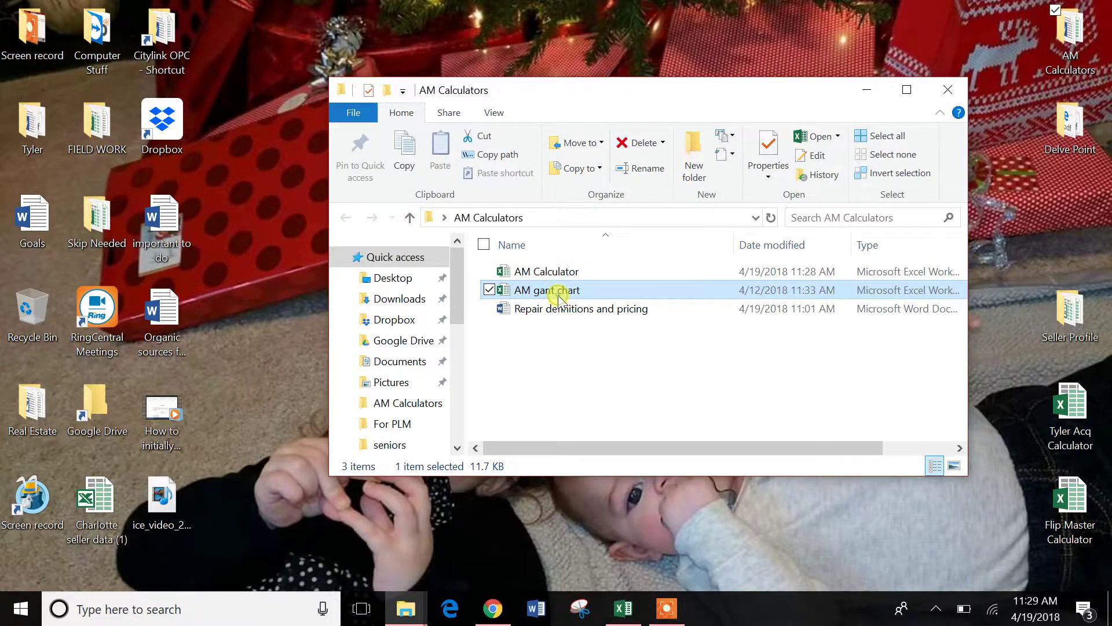
click(515, 397)
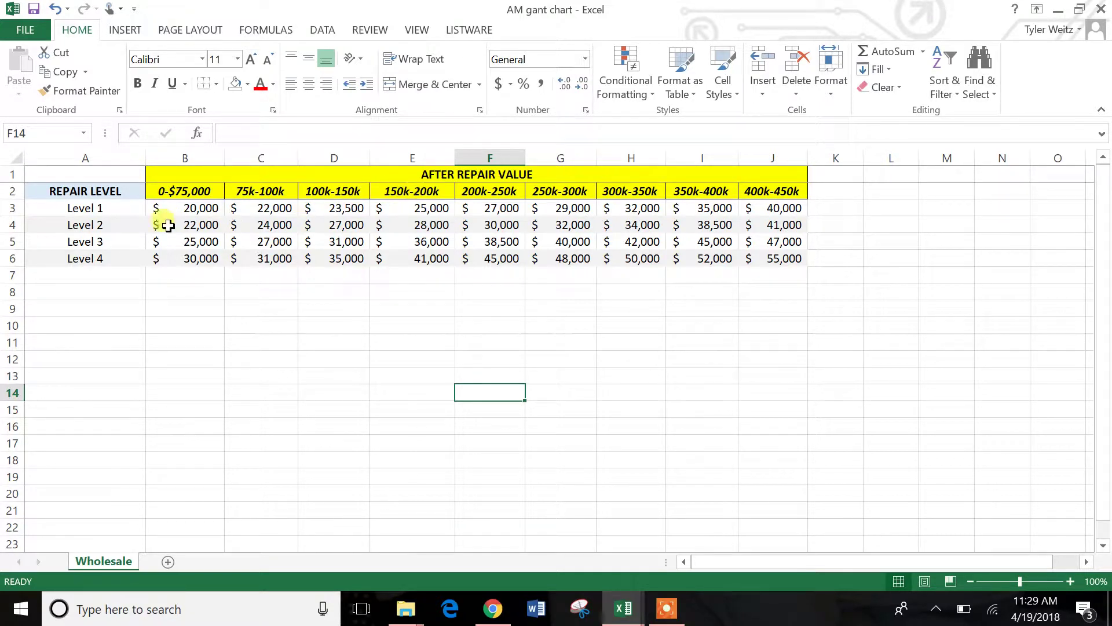
Compare the AM Calculator's sale price and renovation cost with the AM gant chart's Level 1 and Level 2 repair costs for 150k-200k.
click(418, 229)
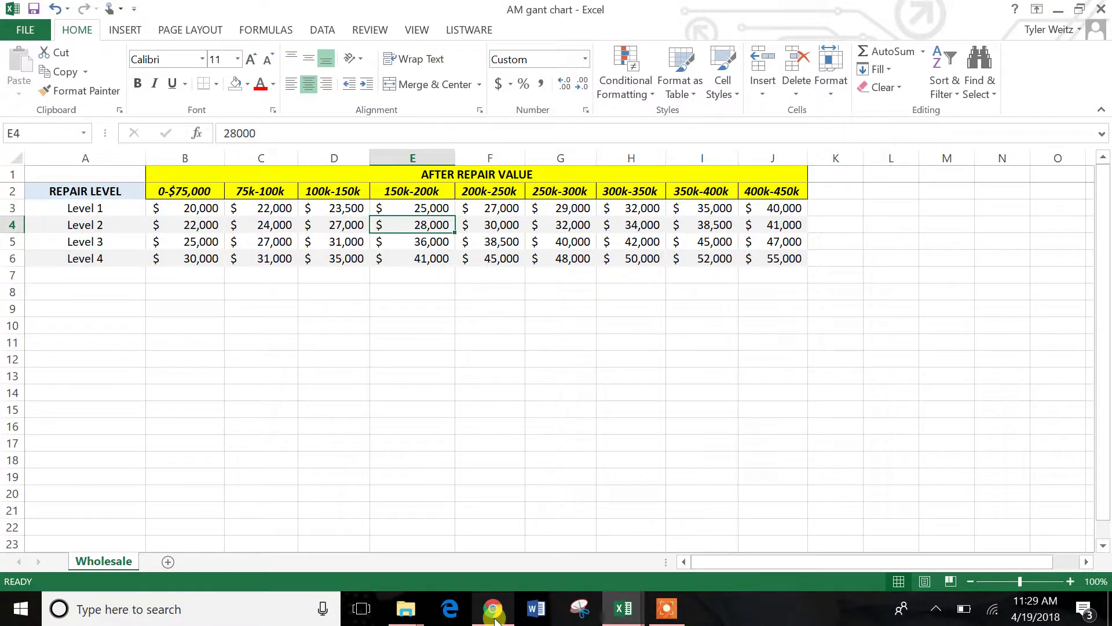
click(625, 609)
click(514, 547)
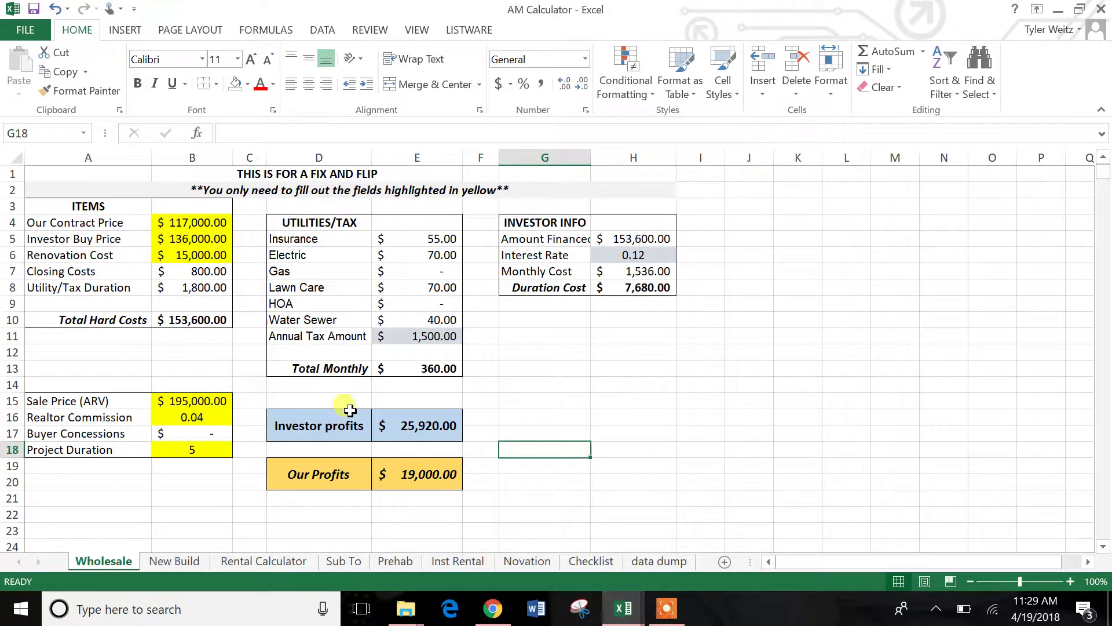
click(211, 401)
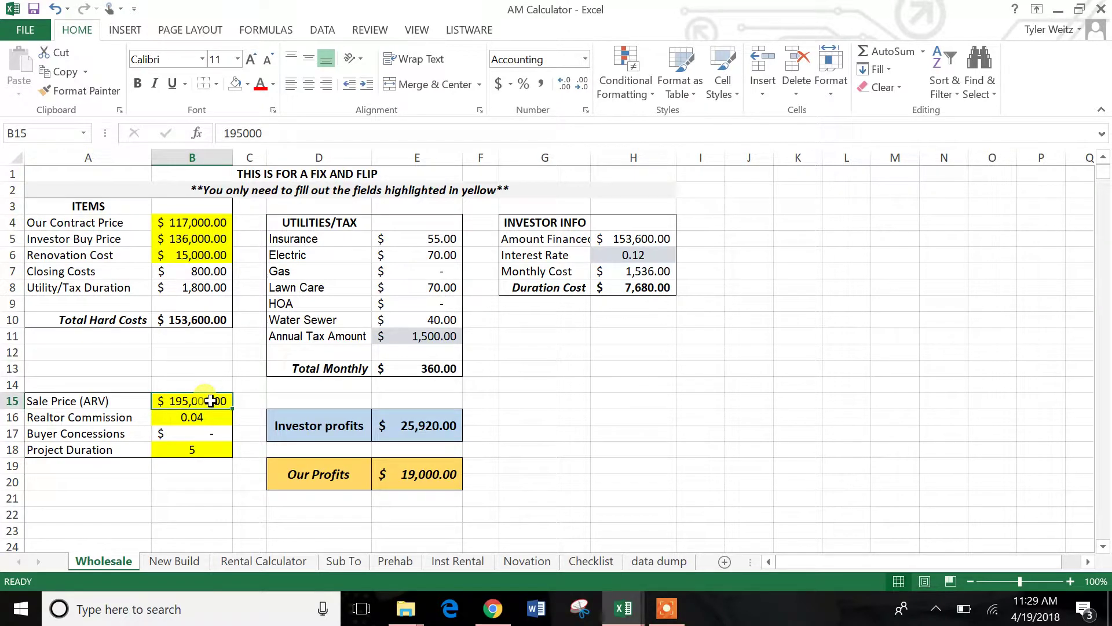
click(194, 255)
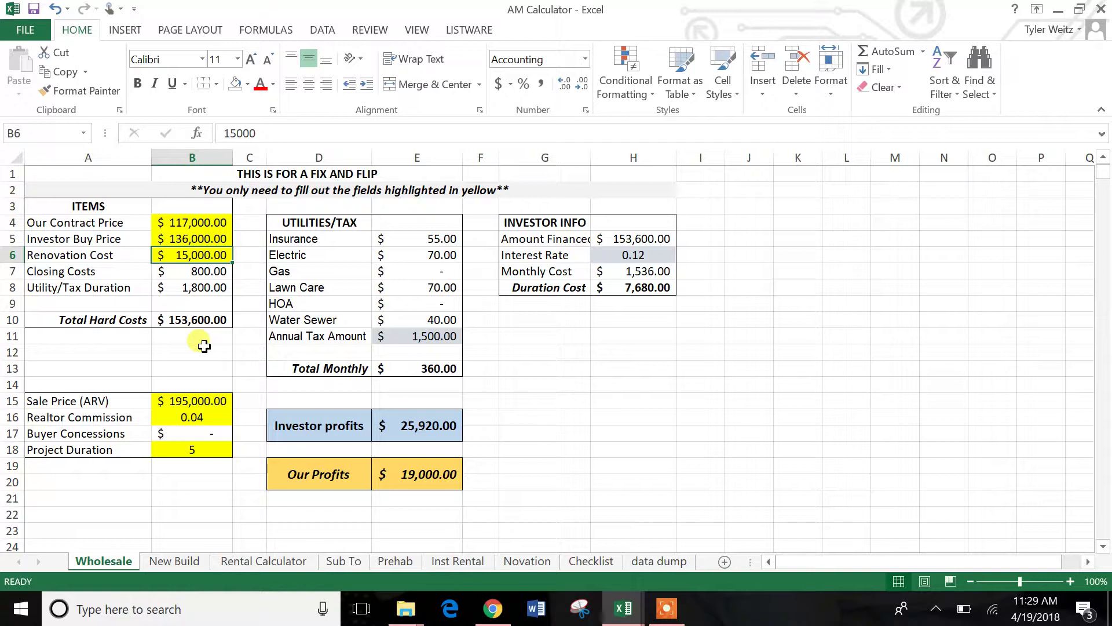
click(624, 610)
click(676, 550)
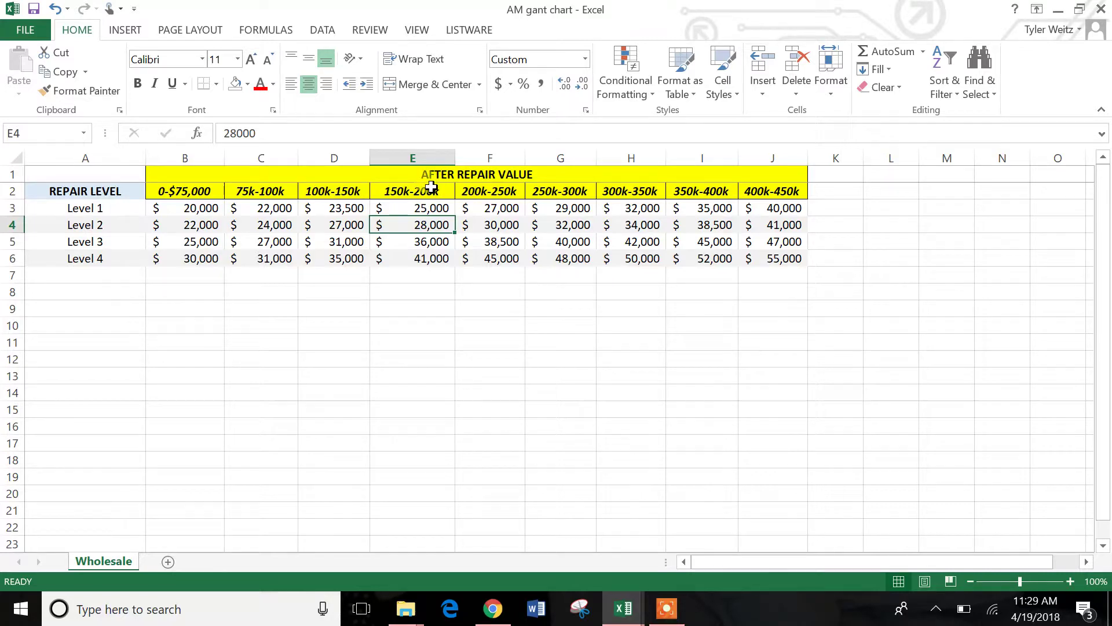
click(435, 208)
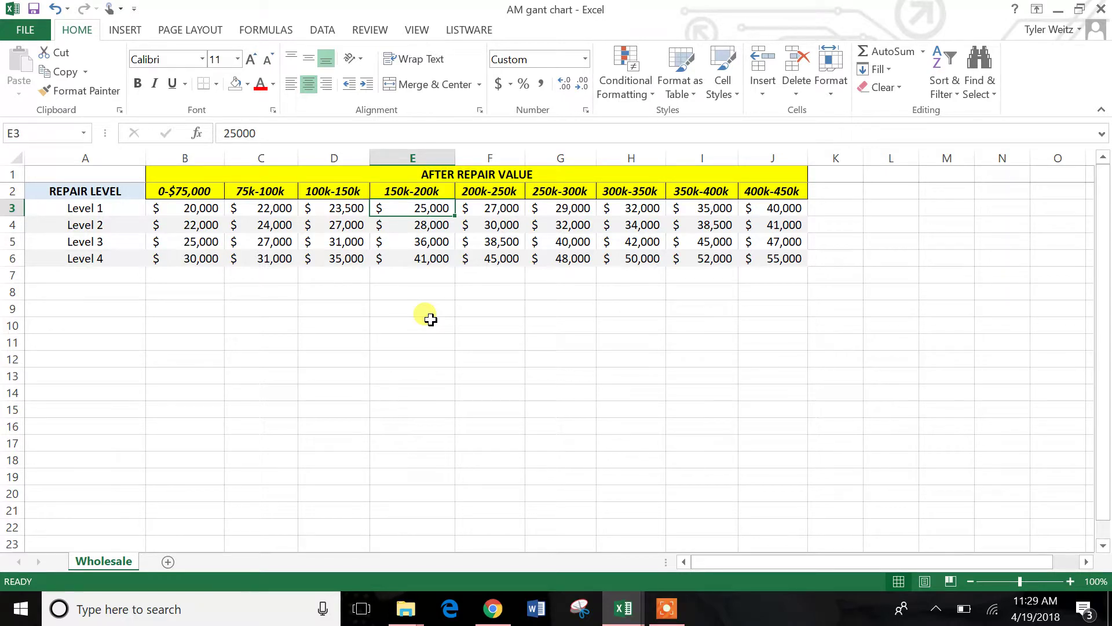
click(617, 610)
click(561, 555)
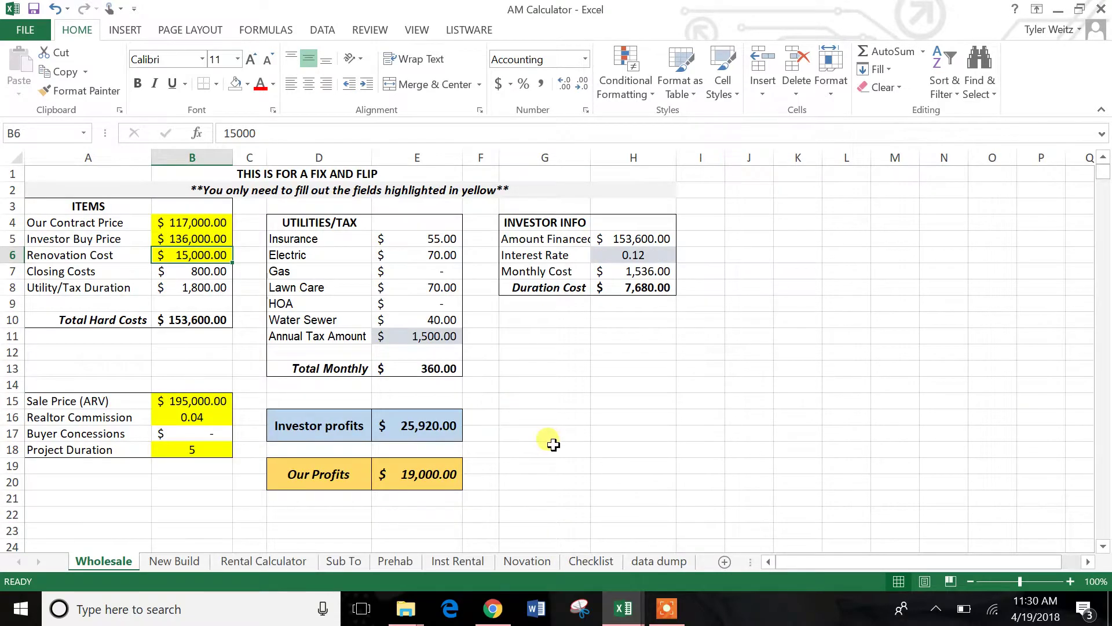
Set the Investor Buy Price on the Wholesale sheet to 136,500.
click(197, 238)
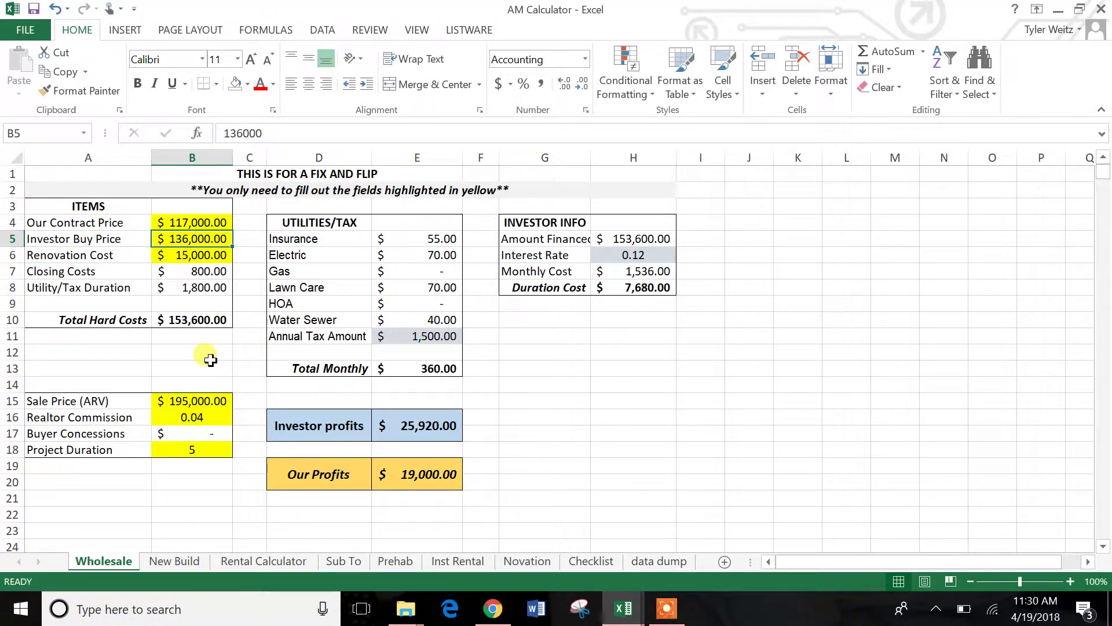
text(136500)
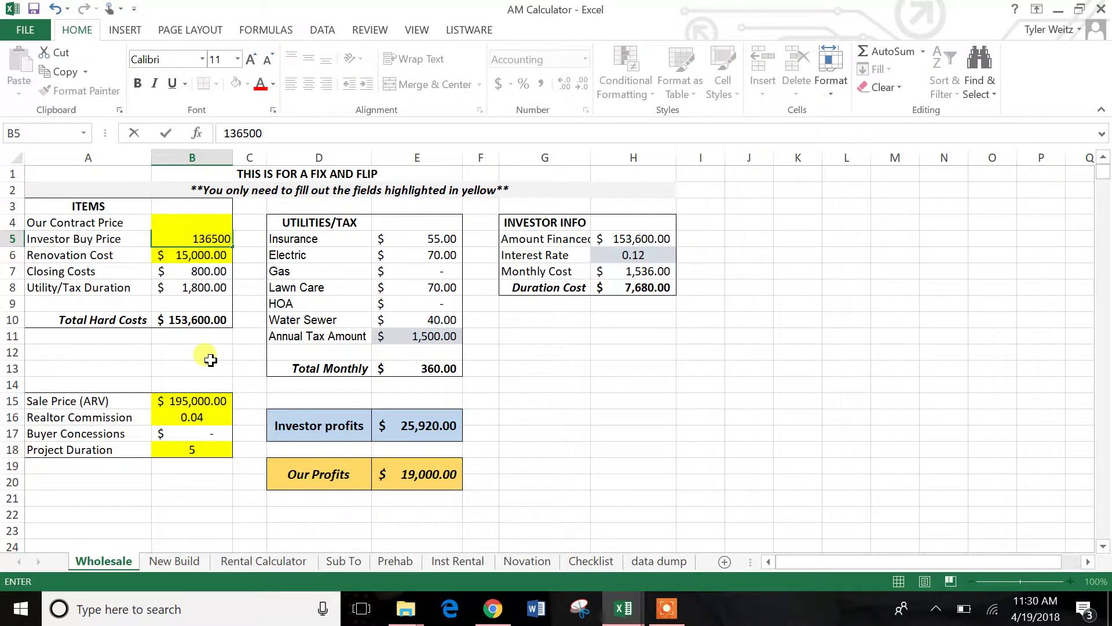
key(Return)
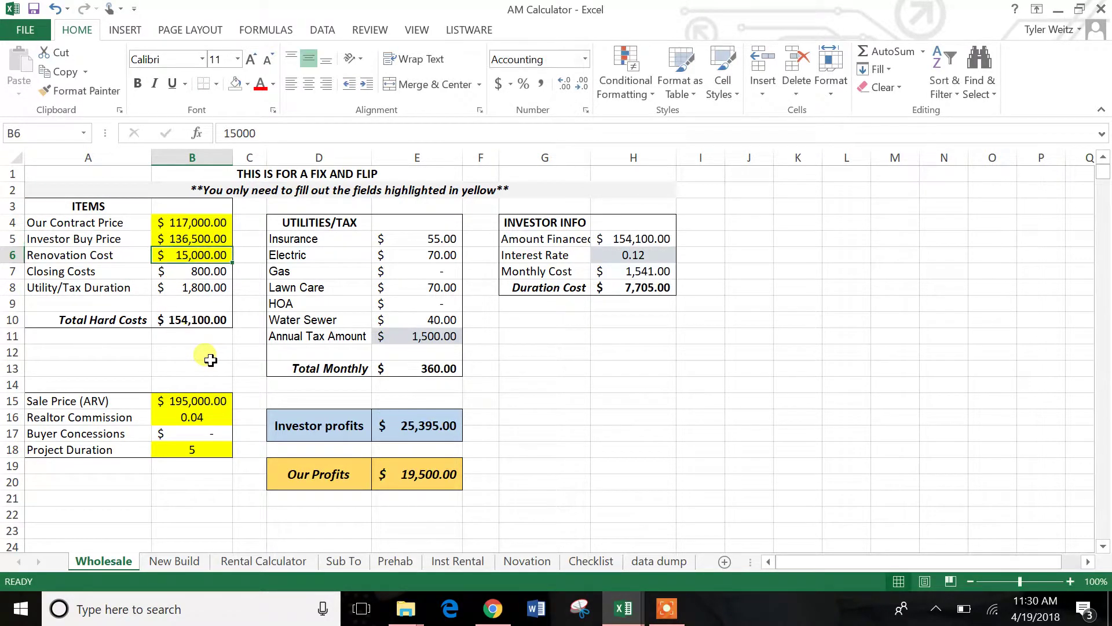
click(197, 333)
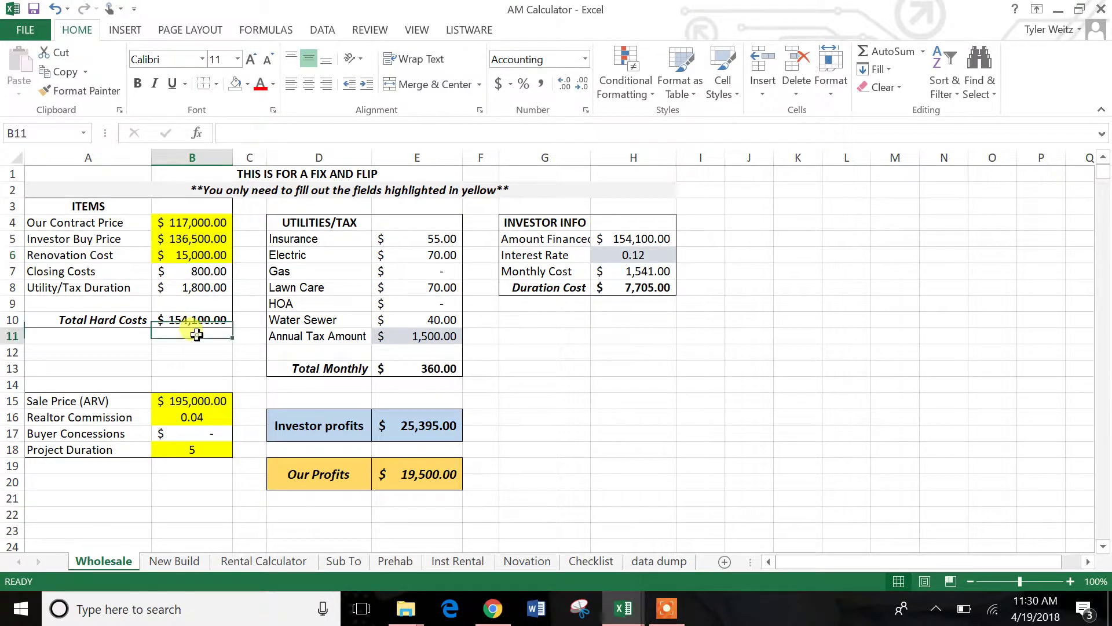
Set Our Contract Price to 120,000 and check it and the Investor Buy Price against the Our Profits formula.
click(186, 221)
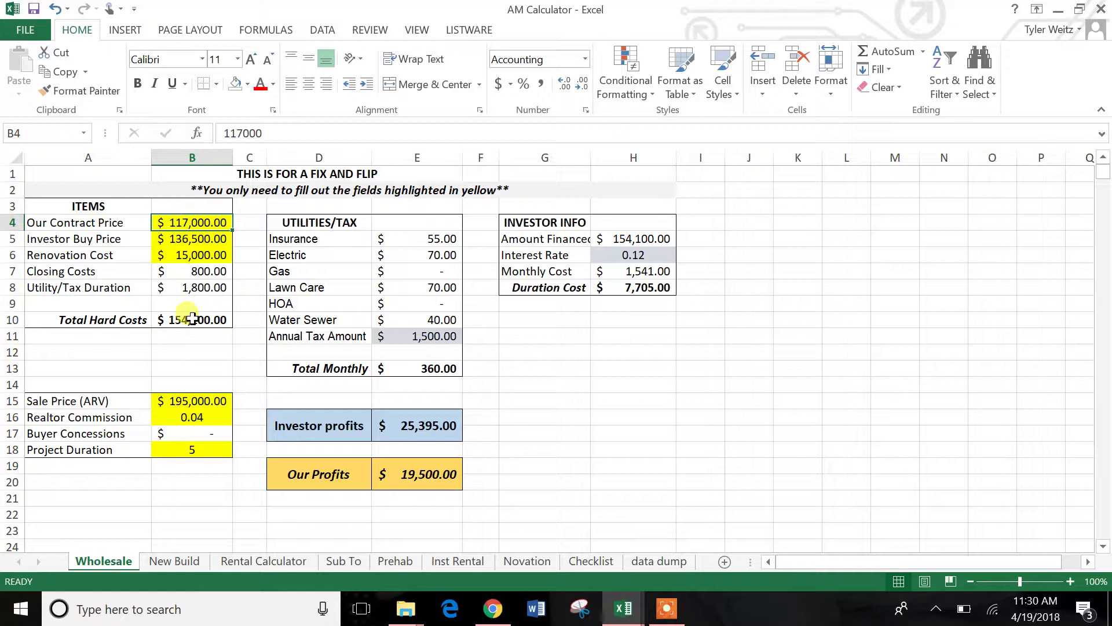
click(208, 237)
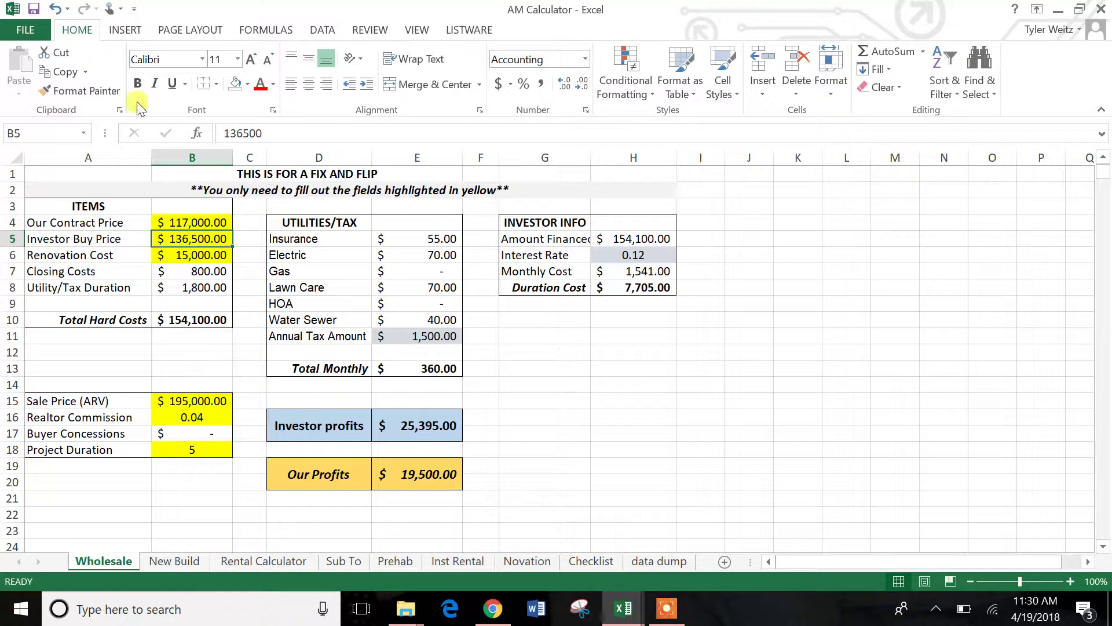
click(186, 221)
text(120000)
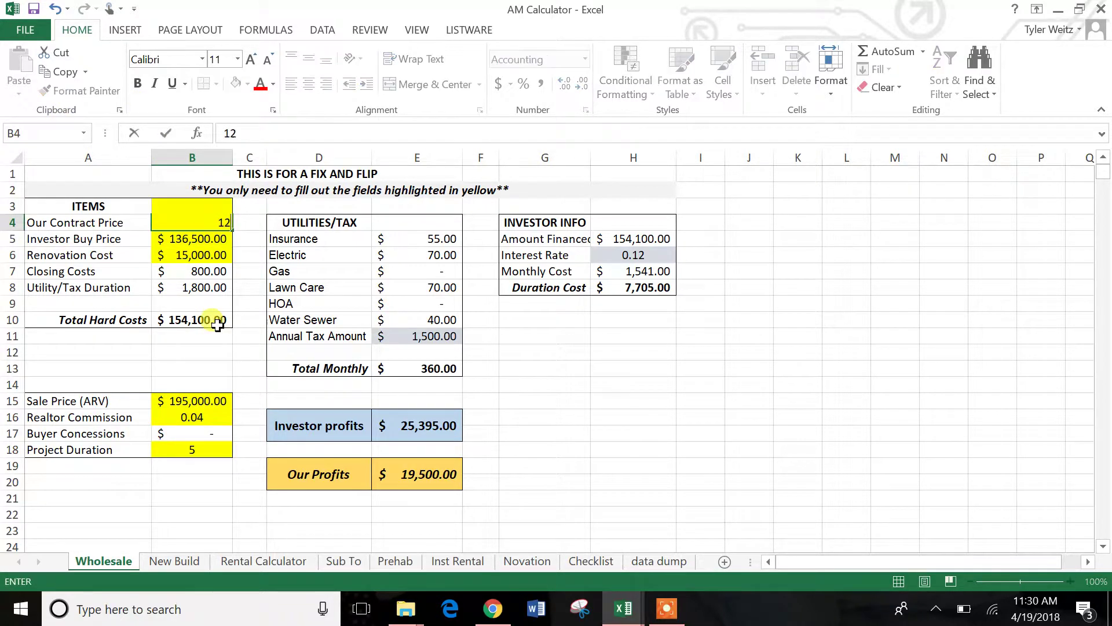
key(Return)
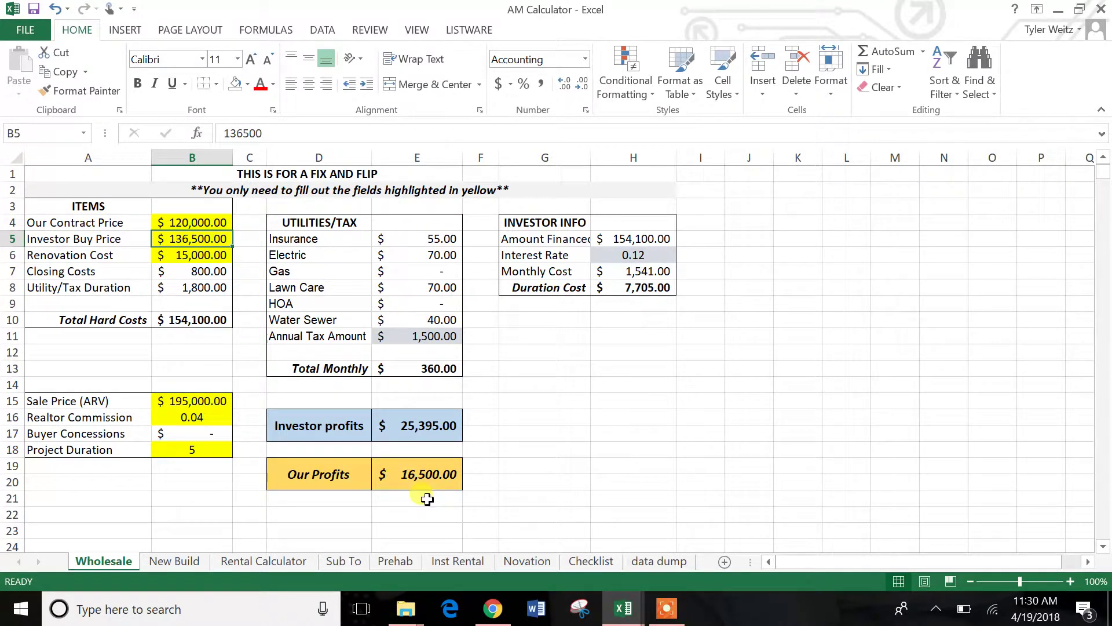
click(384, 513)
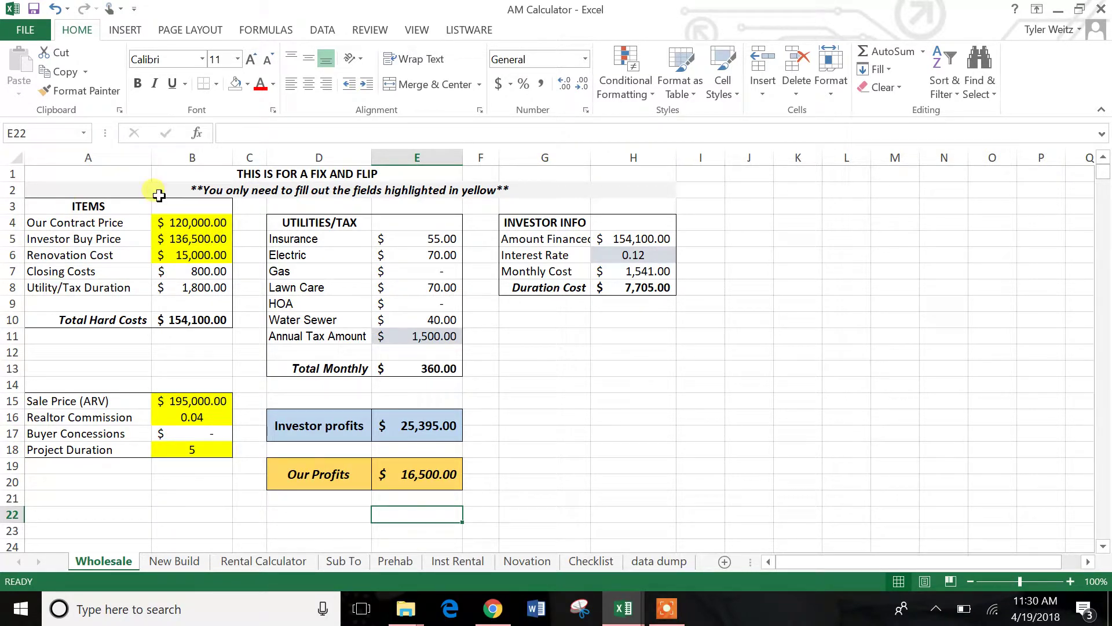
click(194, 244)
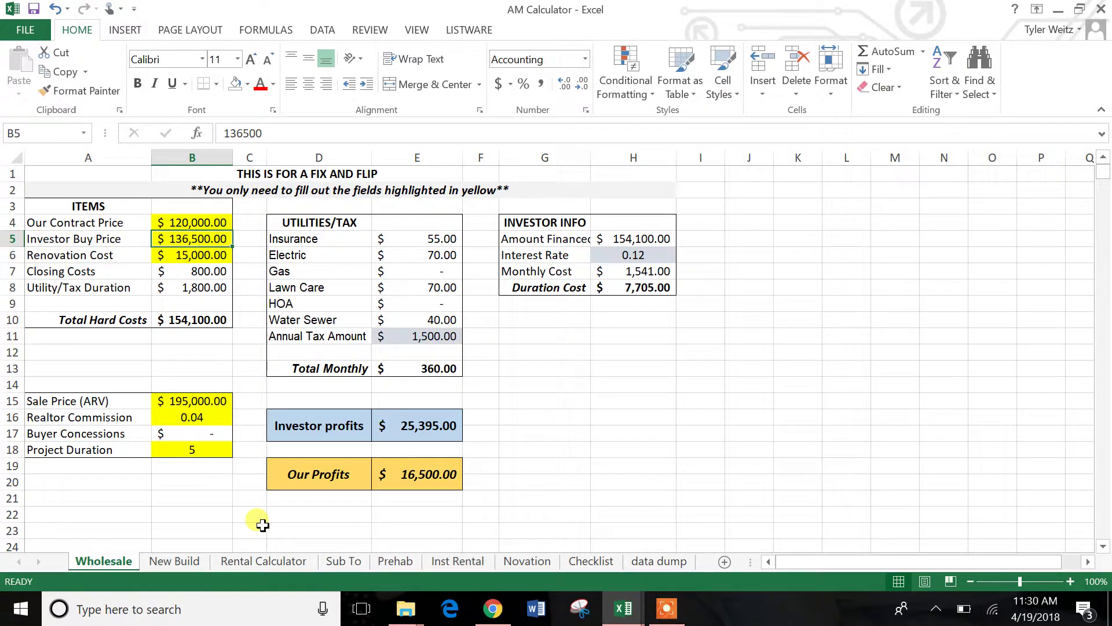
click(217, 223)
click(443, 472)
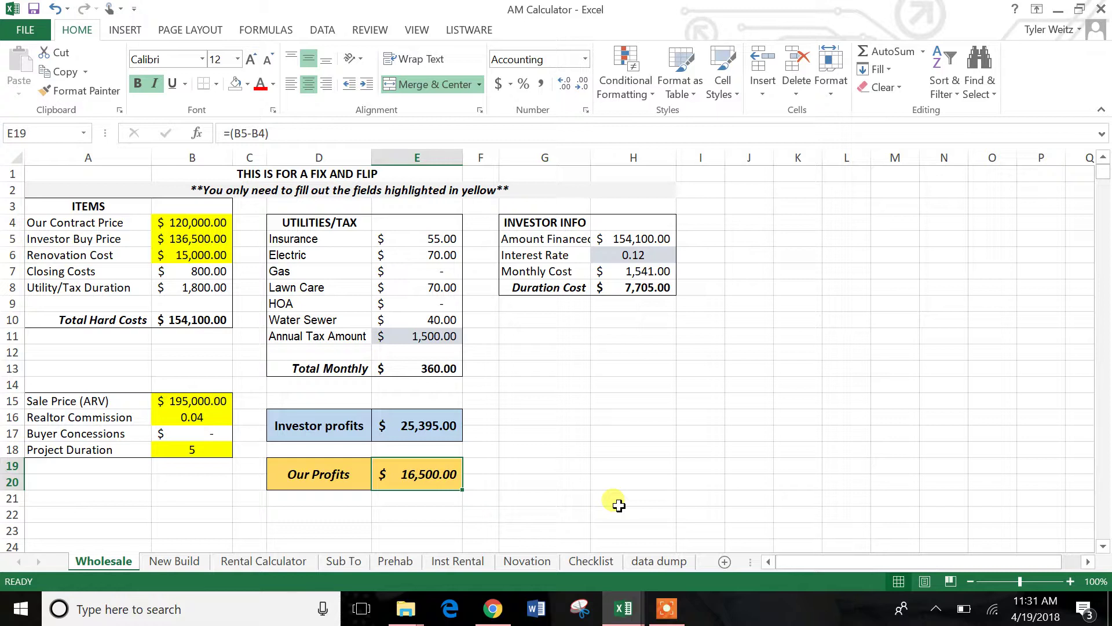
Set the Renovation Cost on the Wholesale sheet to 21,000.
click(210, 259)
double_click(212, 260)
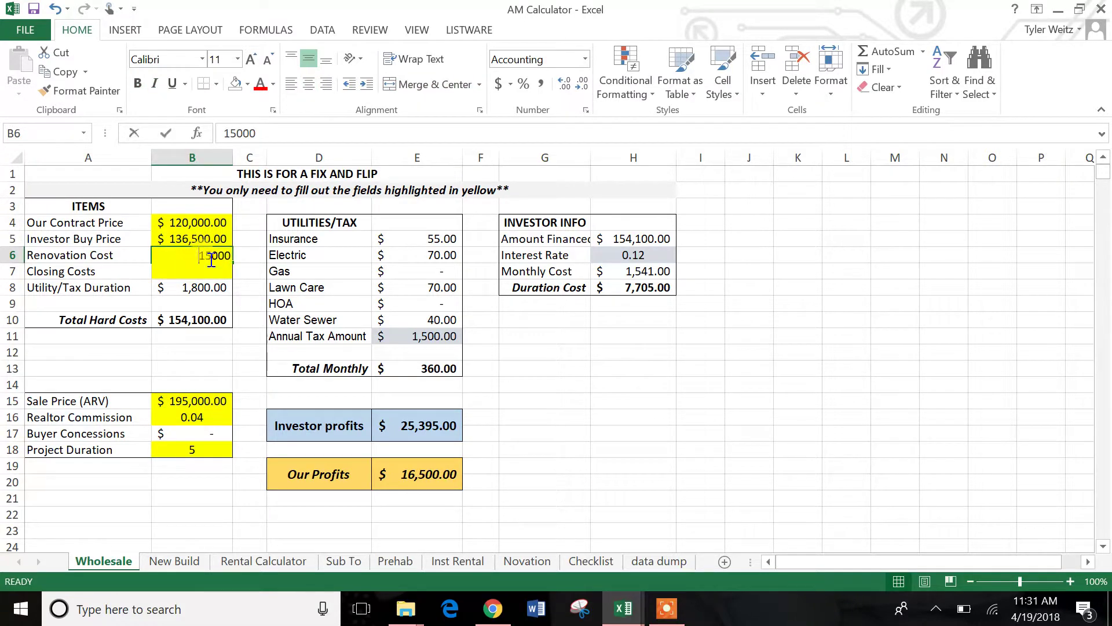
text(21000)
key(Return)
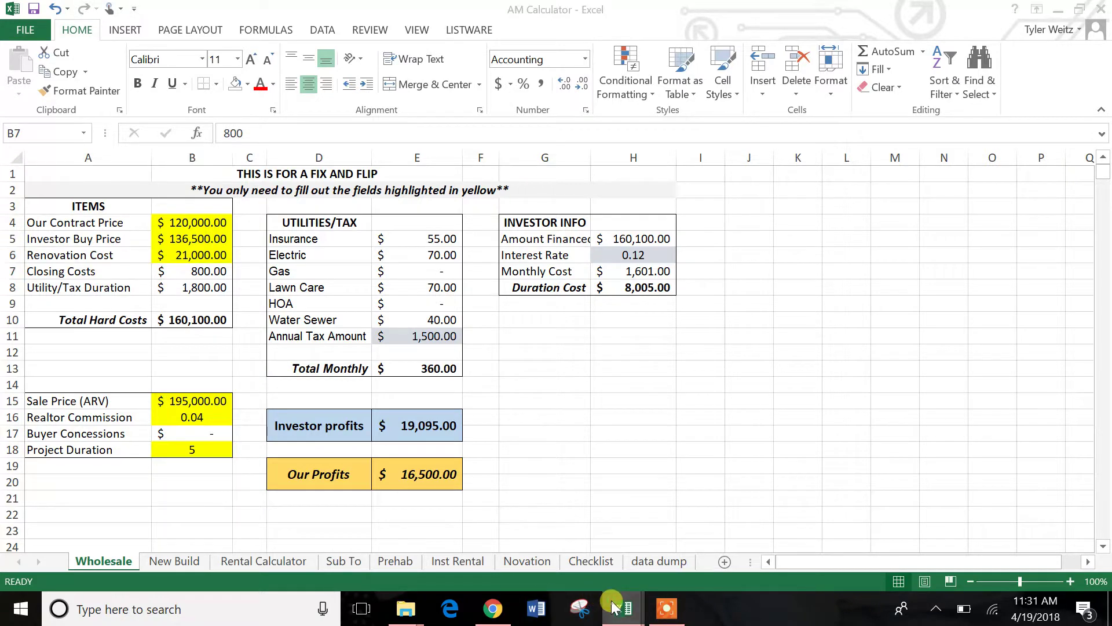
Check the Level 2 repair cost for the 150k-200k range in the AM gant chart workbook and return to AM Calculator.
mouse_move(623, 609)
click(708, 536)
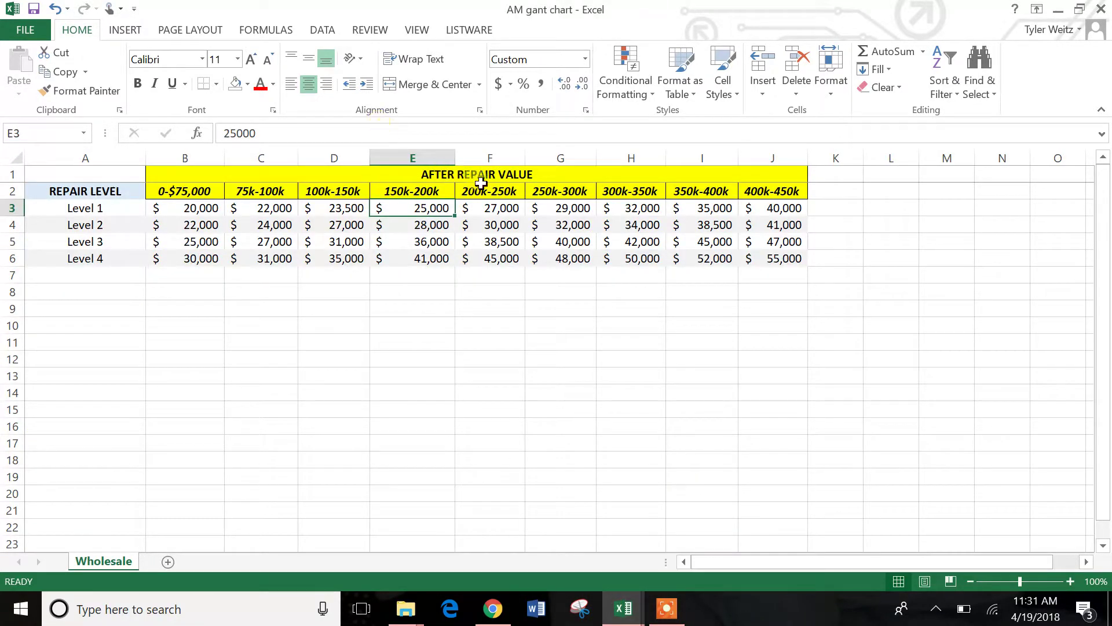
click(433, 174)
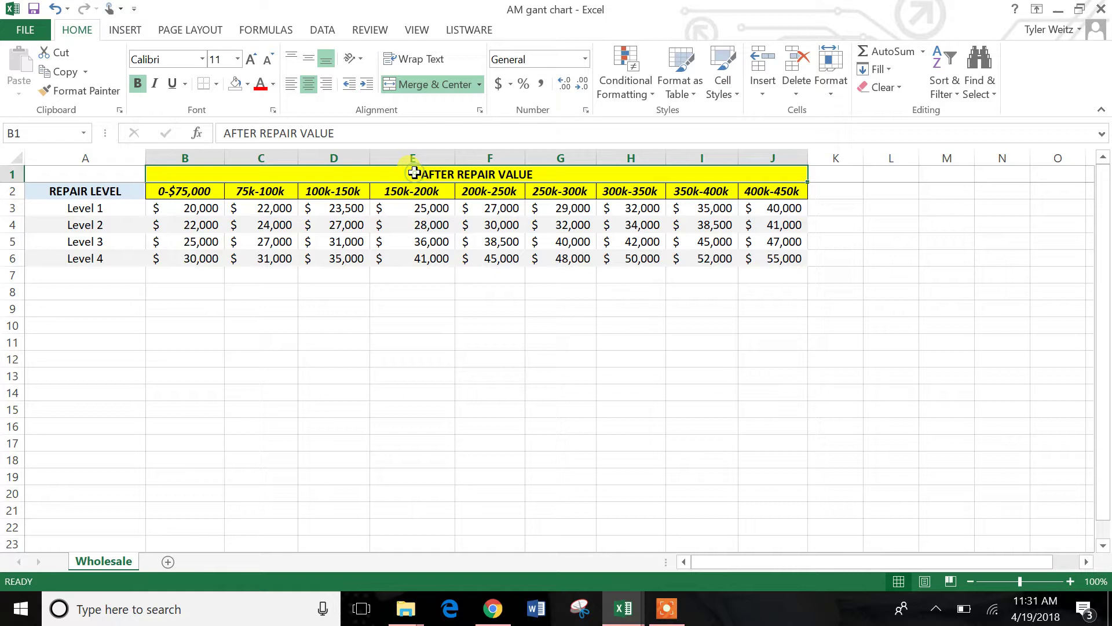
click(436, 222)
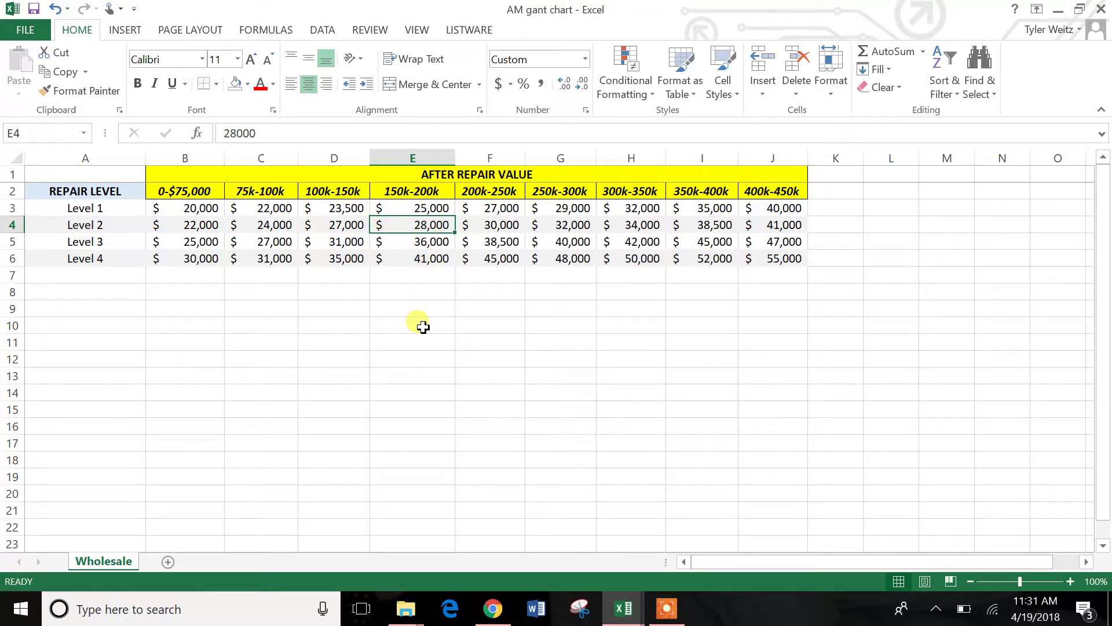
mouse_move(623, 609)
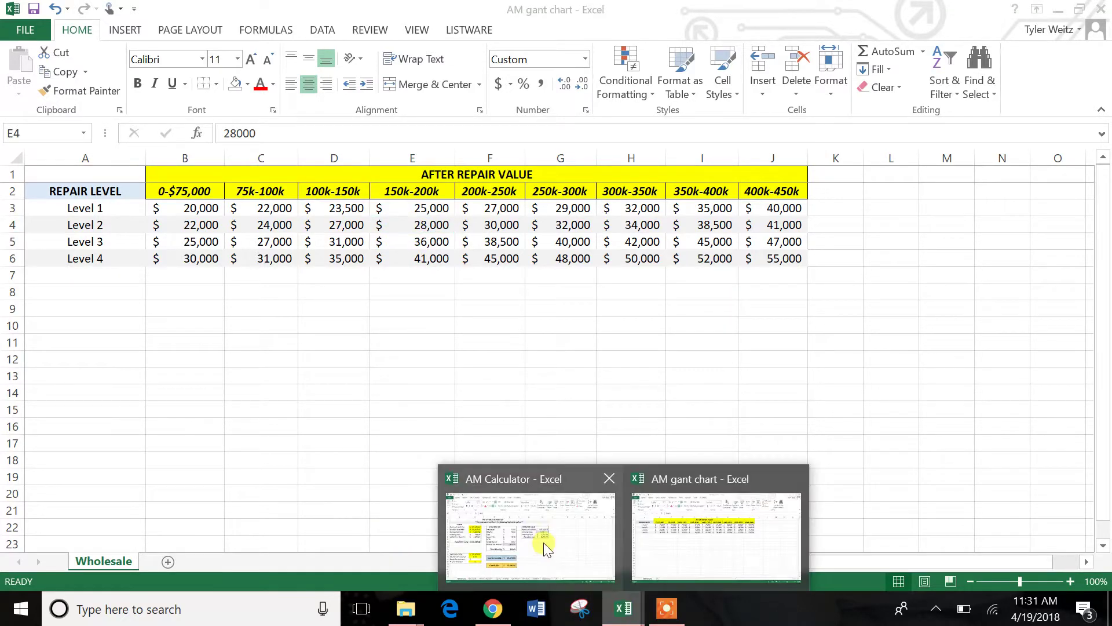
click(542, 542)
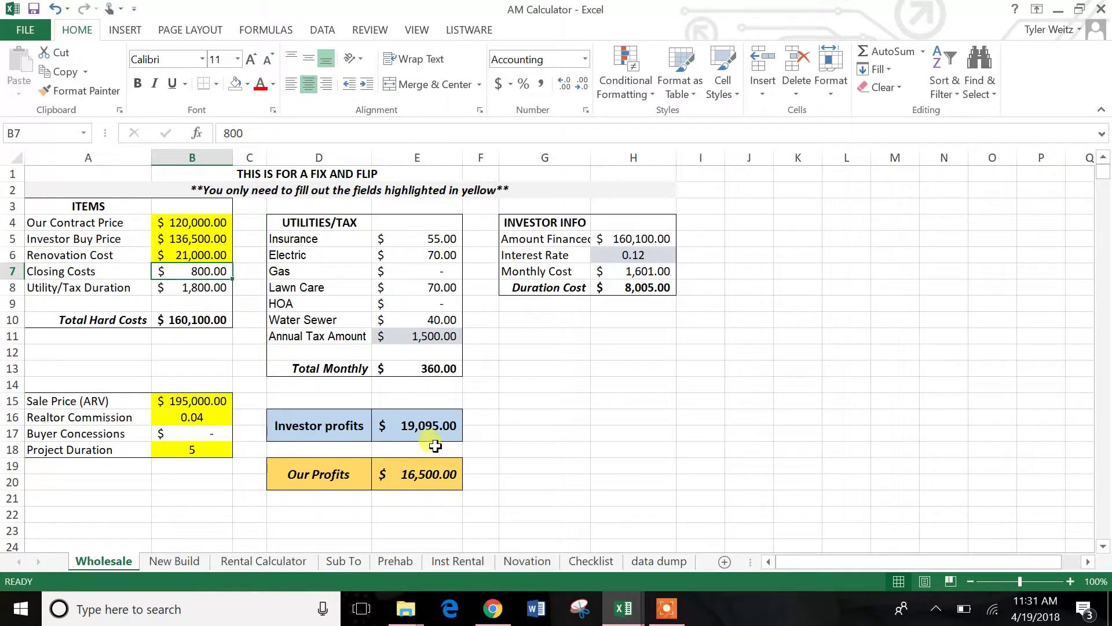
Try Investor Buy Price values of 126,000 and 127,000 on the Wholesale sheet.
click(190, 239)
text(1)
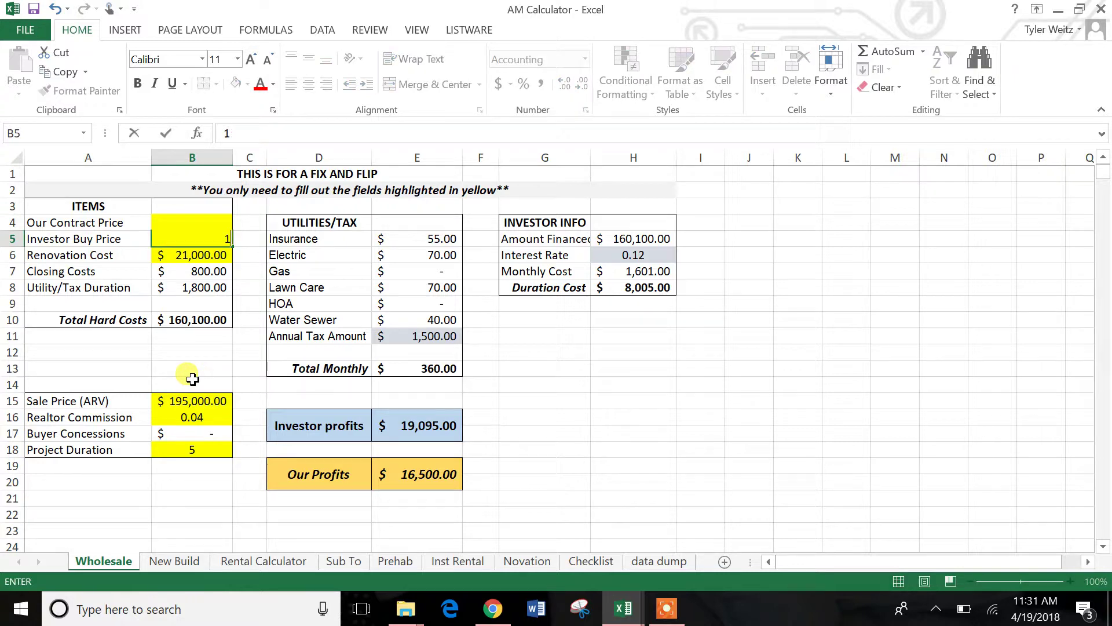
text(26,000)
key(Return)
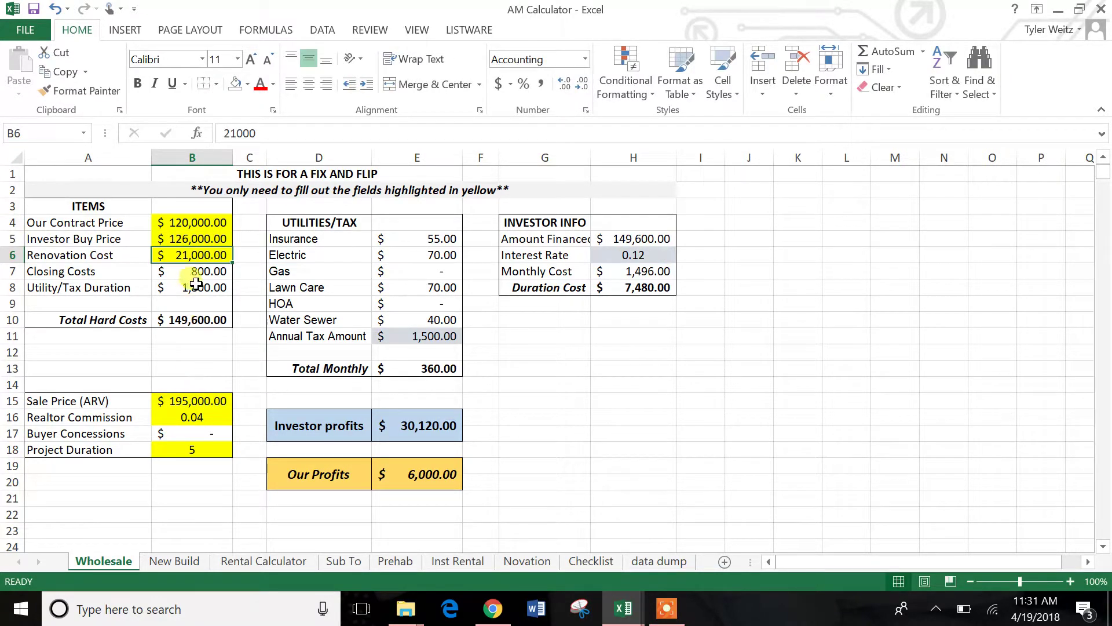
click(191, 239)
text(1)
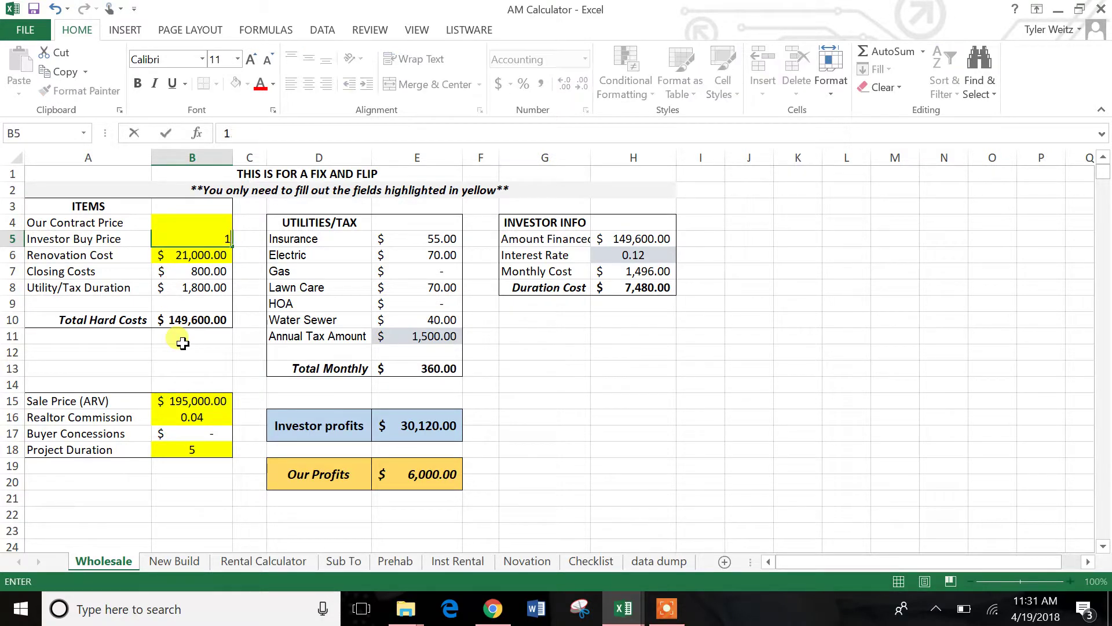
text(27,000)
key(Return)
Set the Investor Buy Price on the Wholesale sheet to 128,000.
click(199, 237)
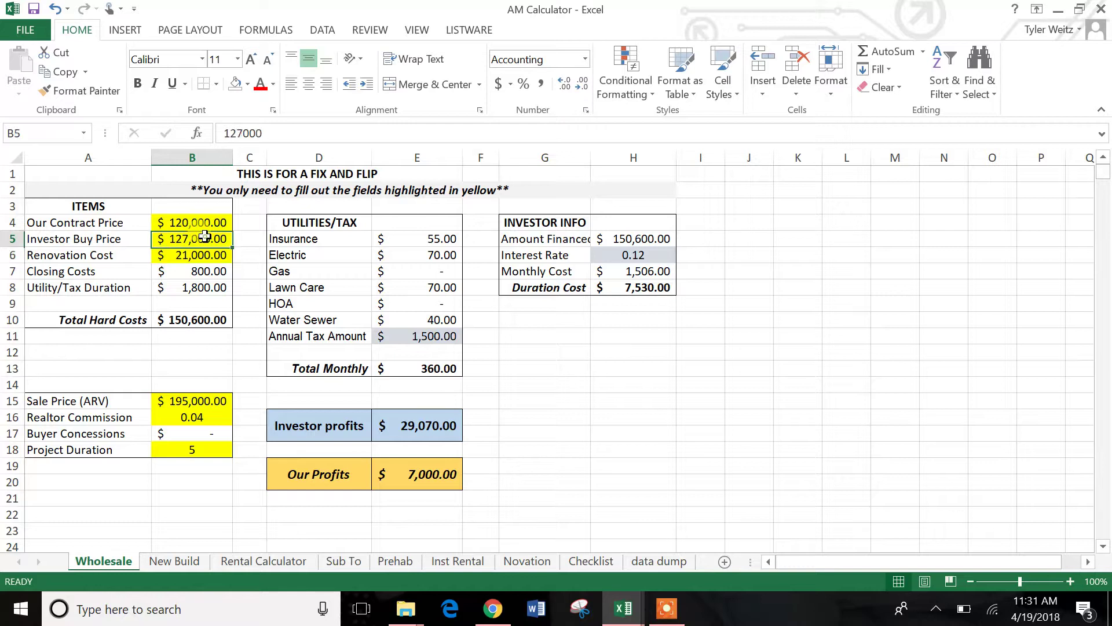
text(128,000)
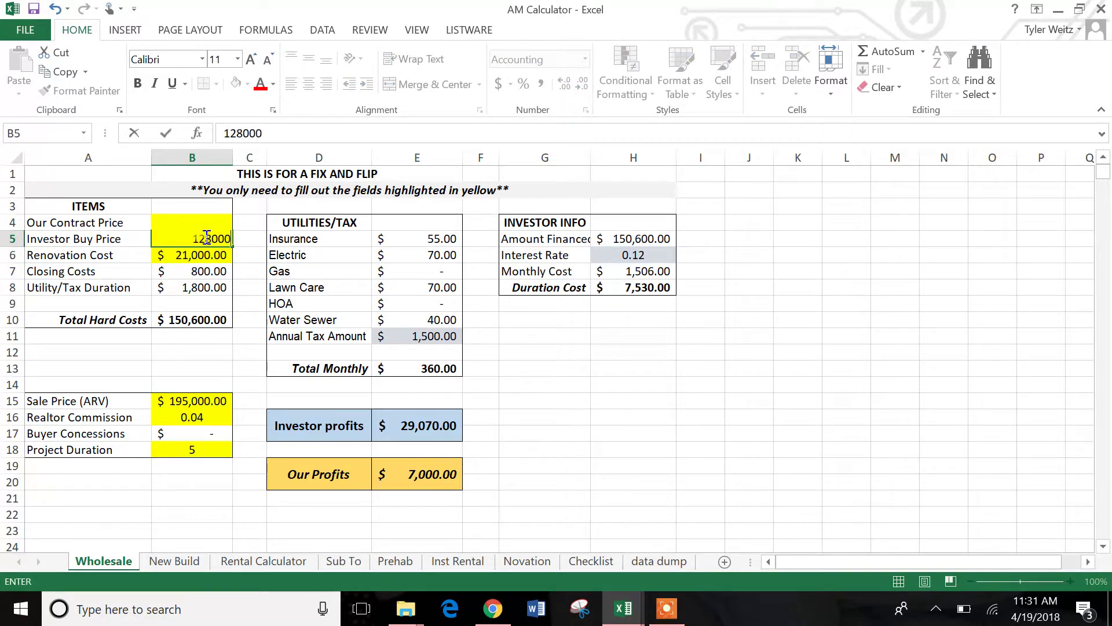
key(Return)
click(208, 353)
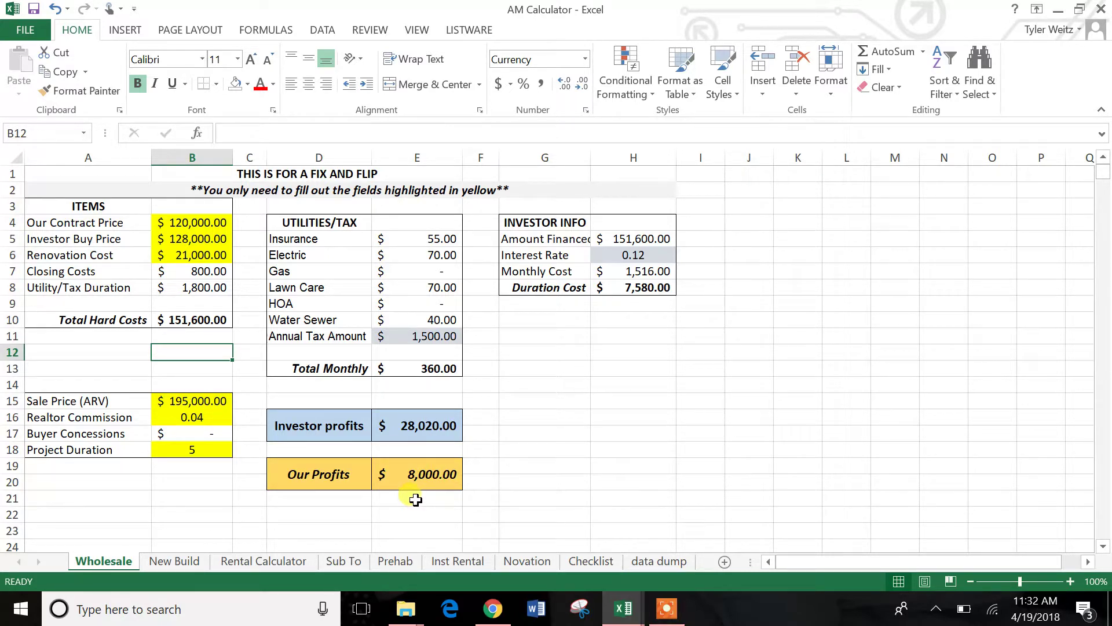
Set Our Contract Price to 112,000 and check the Our Profits cell.
click(197, 222)
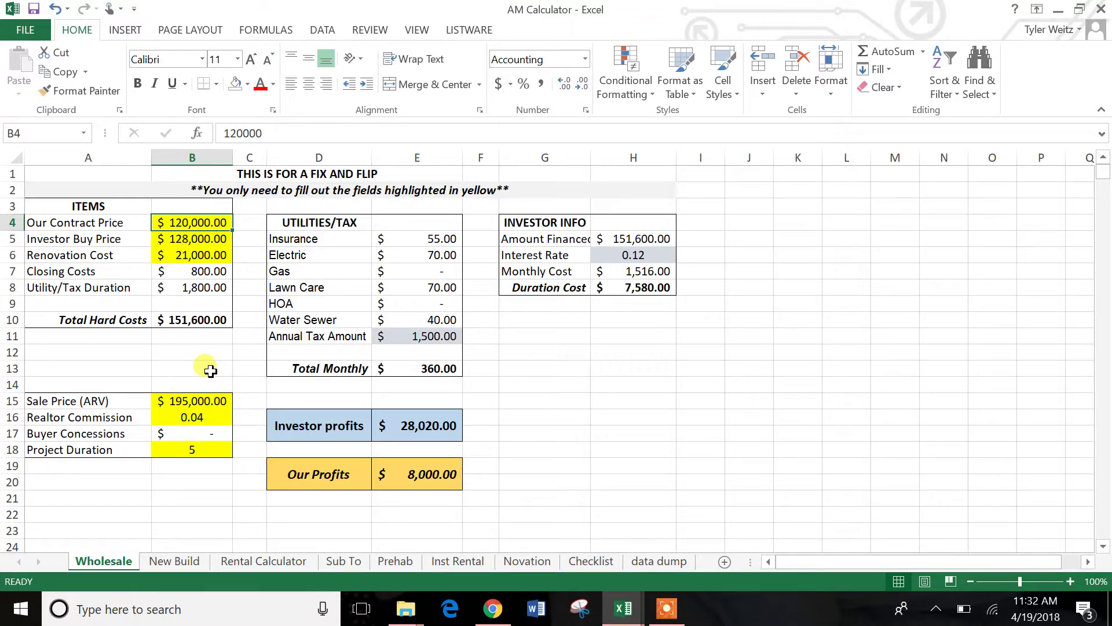
text(112000)
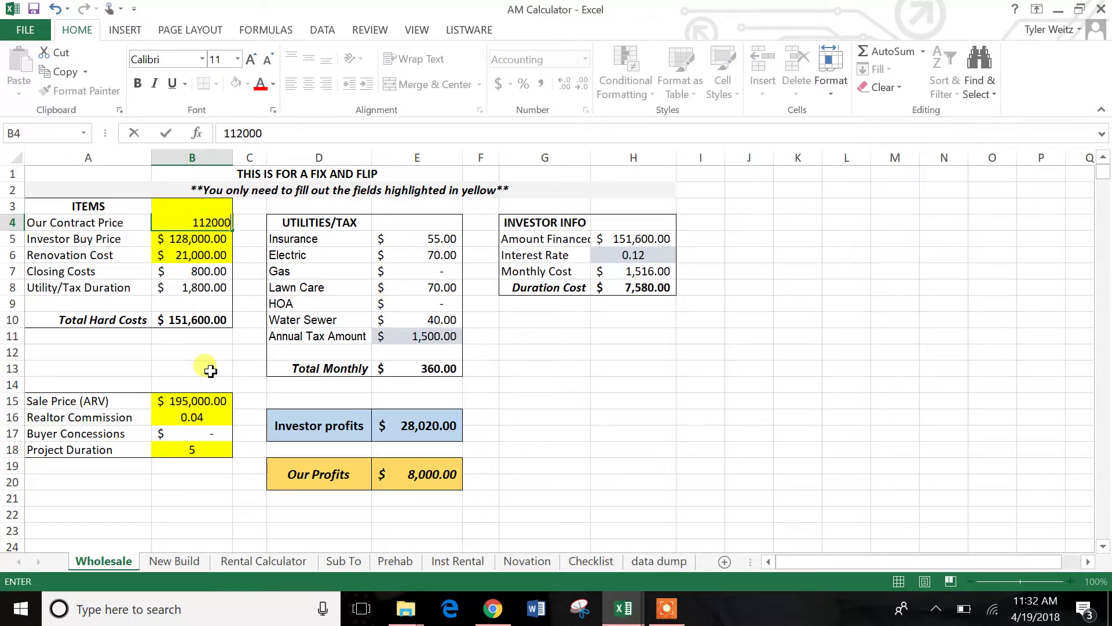
key(Return)
click(423, 464)
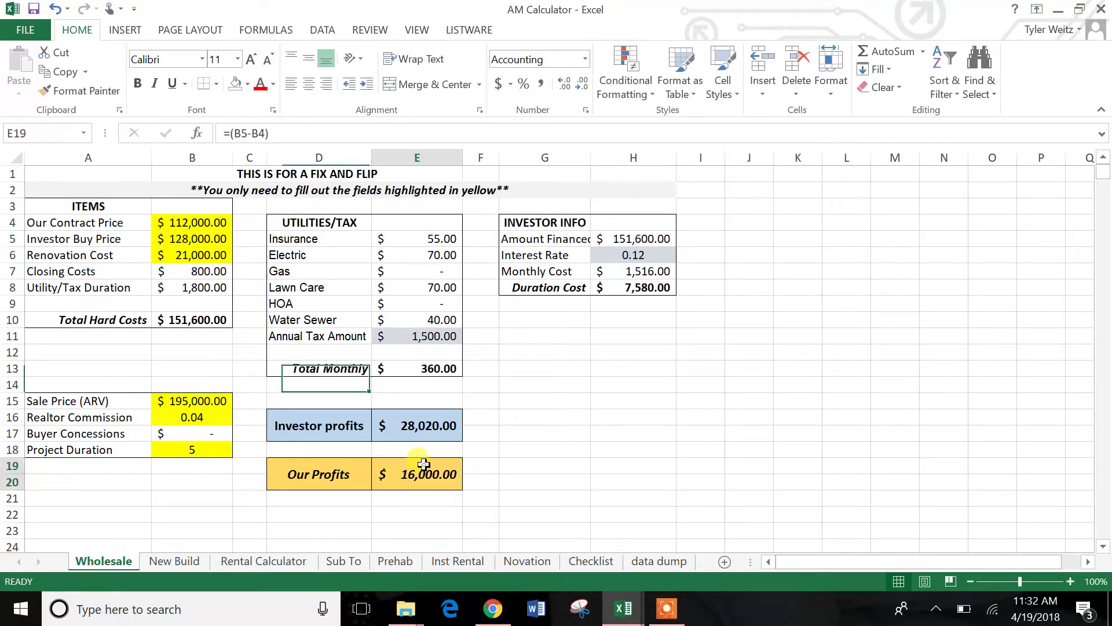
click(643, 446)
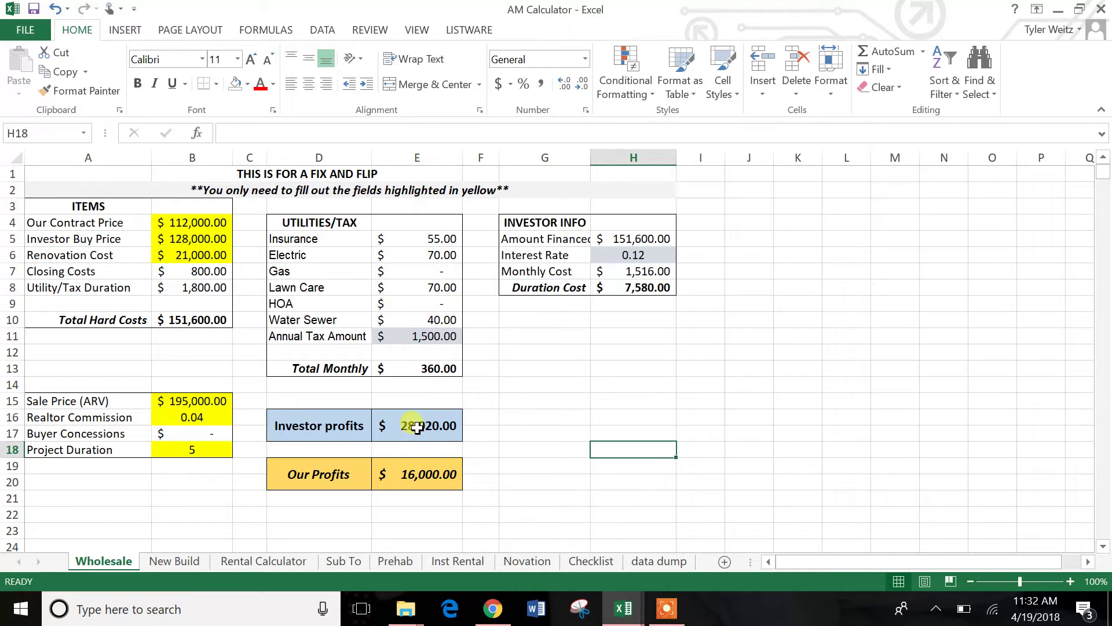
click(509, 448)
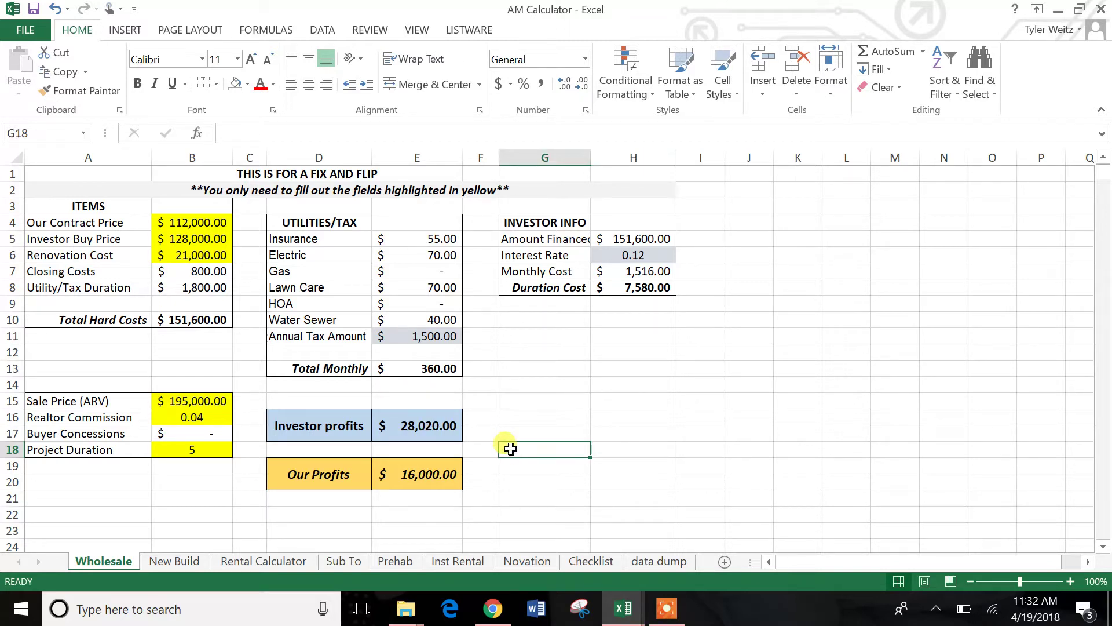